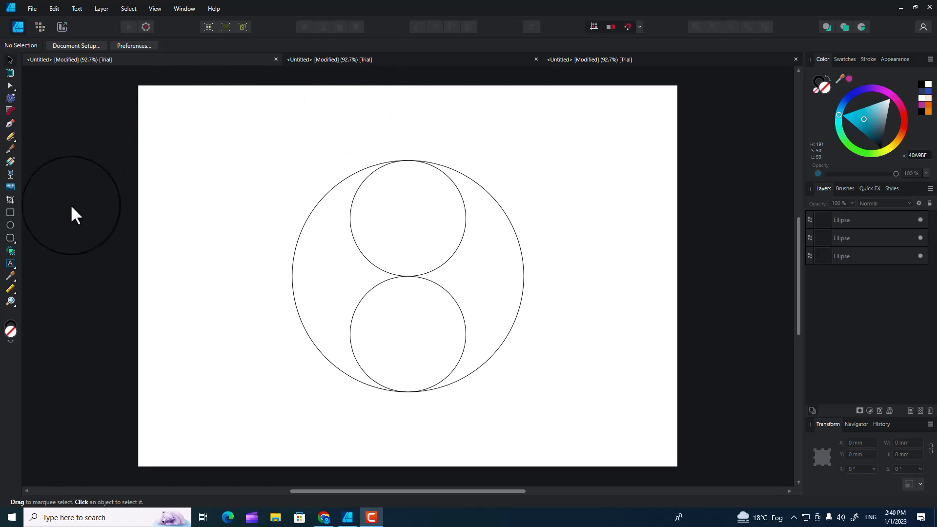
Set Shape Builder to freehand with unused curves and unused areas cleaned up, and select all three circles.
{"action": "left_click", "coordinate": [10, 250]}
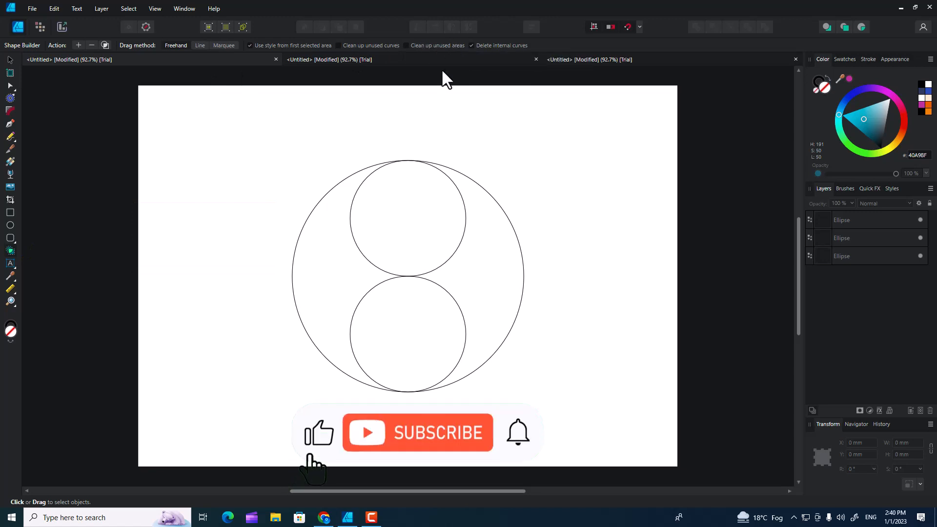
{"action": "left_click", "coordinate": [460, 44]}
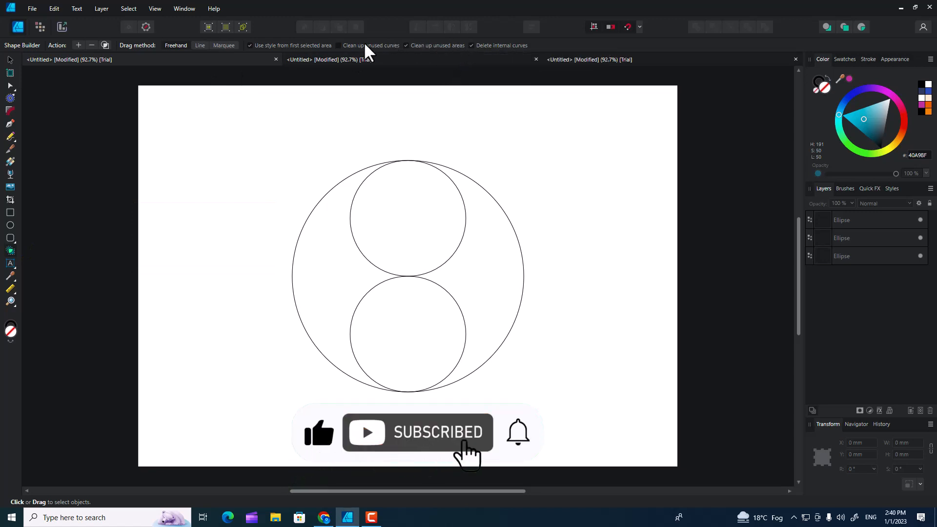
{"action": "left_click", "coordinate": [343, 43]}
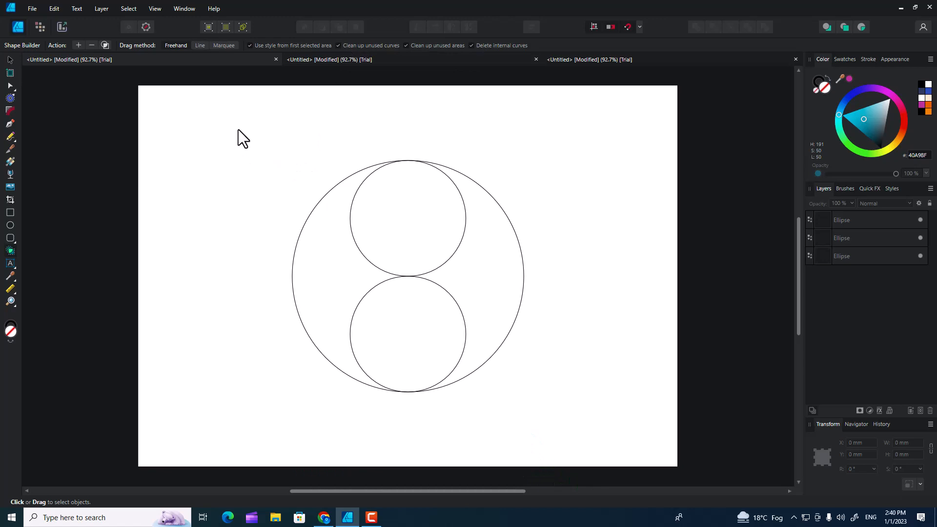
{"action": "left_click", "coordinate": [215, 46]}
{"action": "left_click", "coordinate": [175, 46]}
{"action": "left_click_drag", "start_coordinate": [226, 135], "coordinate": [579, 417]}
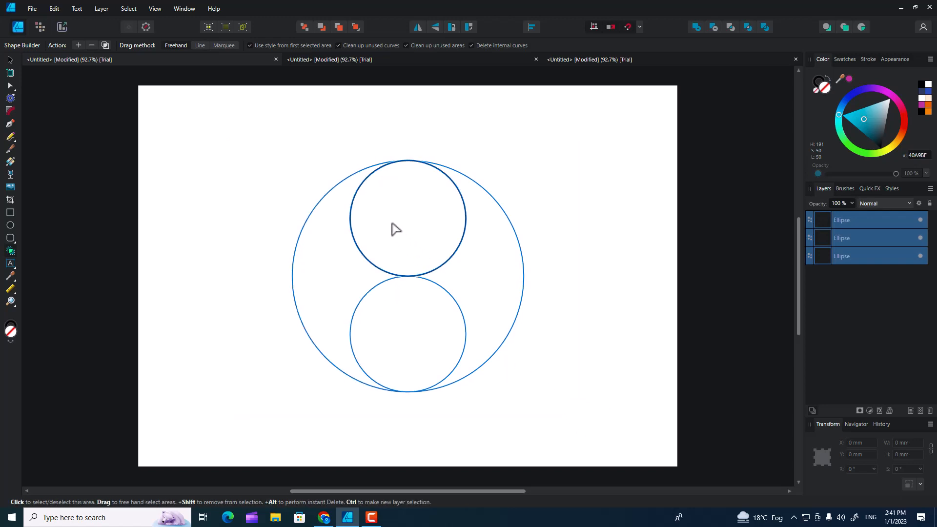
Try merging the upper circle with the large circle's left region while cleaning up unused curves, and undo the merge.
{"action": "left_click_drag", "start_coordinate": [395, 229], "coordinate": [322, 259]}
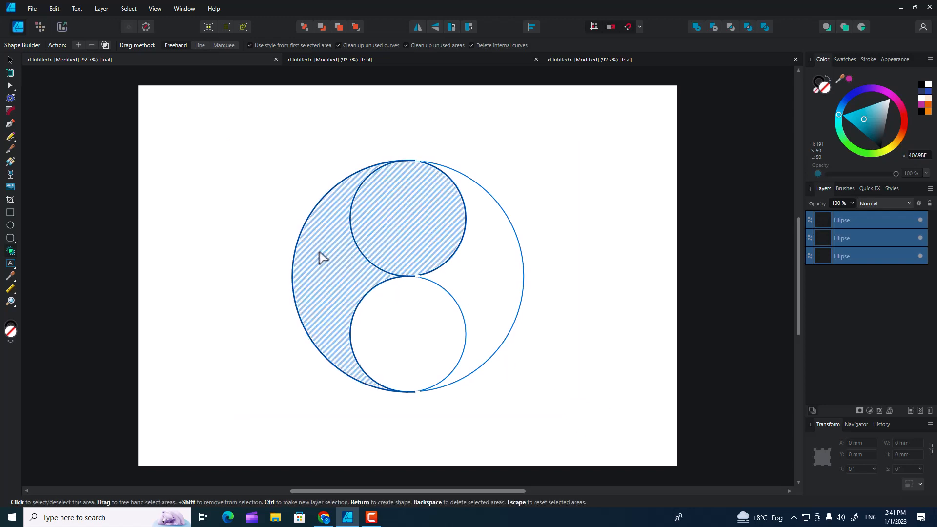
{"action": "key", "text": "Return"}
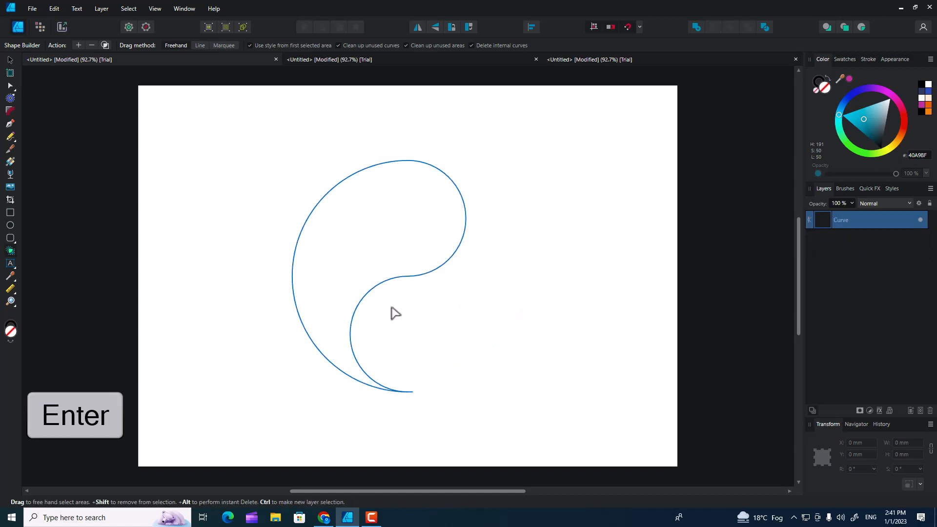
{"action": "key", "text": "ctrl+z"}
{"action": "key", "text": "ctrl+z"}
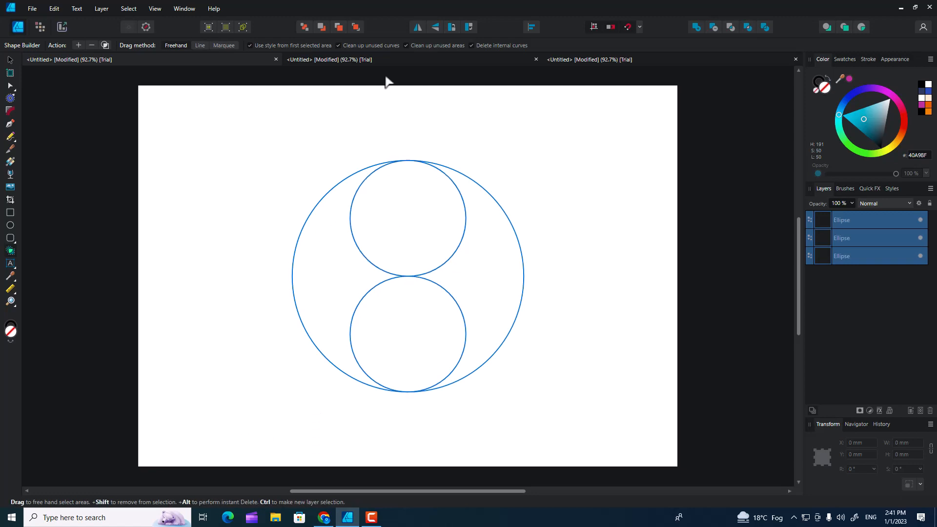
Keep unused curves and build two interlocking teardrops, merging the upper circle with the left region and the lower circle with the right region.
{"action": "left_click", "coordinate": [367, 45]}
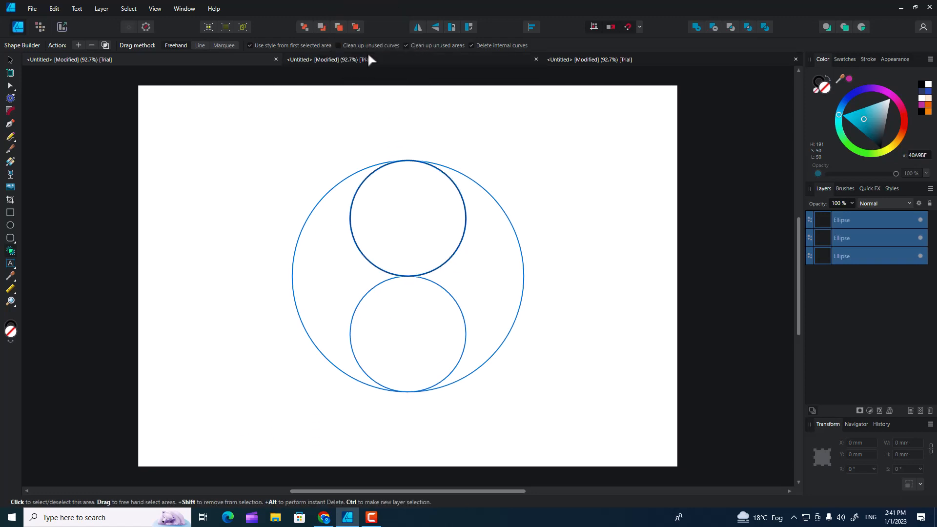
{"action": "left_click_drag", "start_coordinate": [387, 213], "coordinate": [332, 247]}
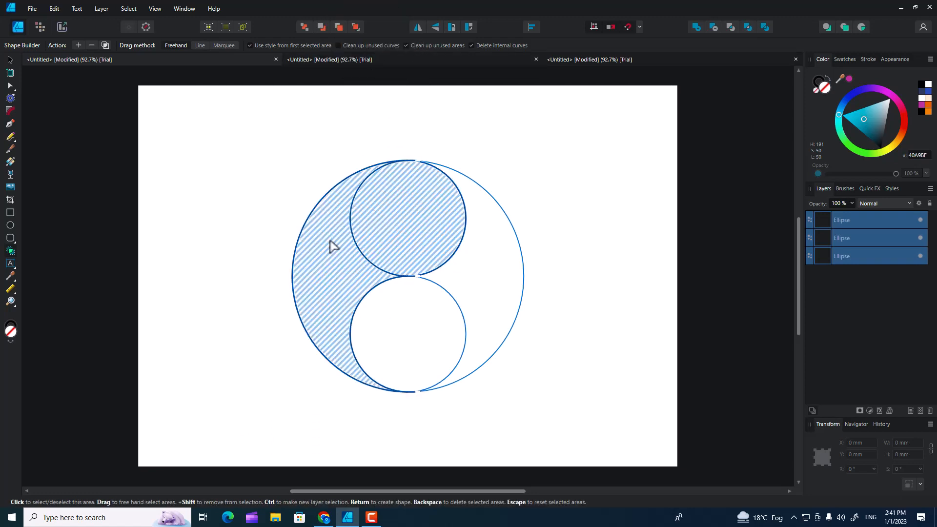
{"action": "key", "text": "Return"}
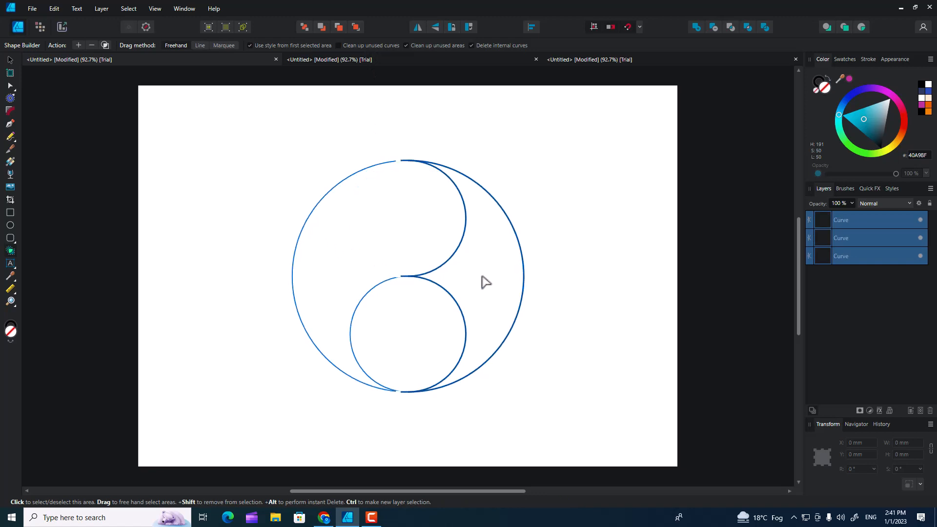
{"action": "left_click_drag", "start_coordinate": [483, 280], "coordinate": [439, 318]}
{"action": "key", "text": "Return"}
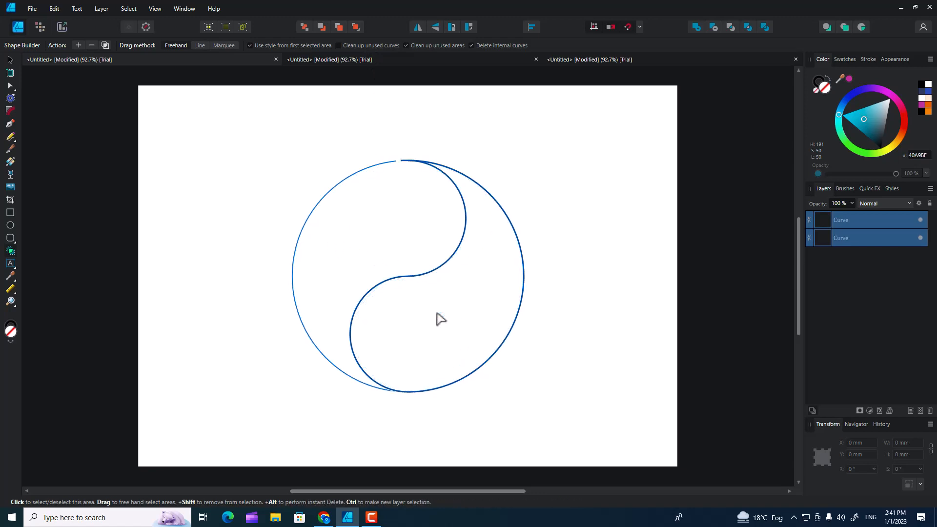
Fill the right teardrop with a linear gradient from white to dark purple (#633879).
{"action": "key", "text": "v"}
{"action": "left_click", "coordinate": [50, 45]}
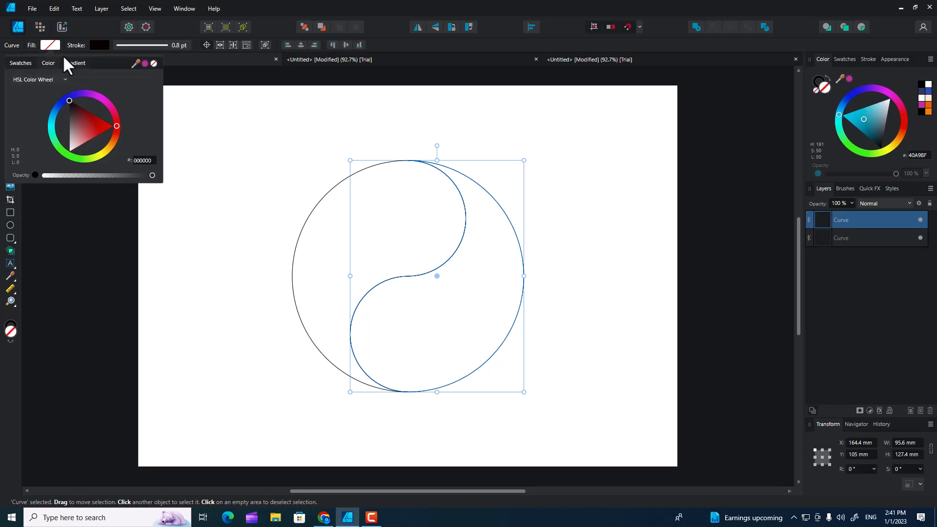
{"action": "left_click", "coordinate": [73, 65]}
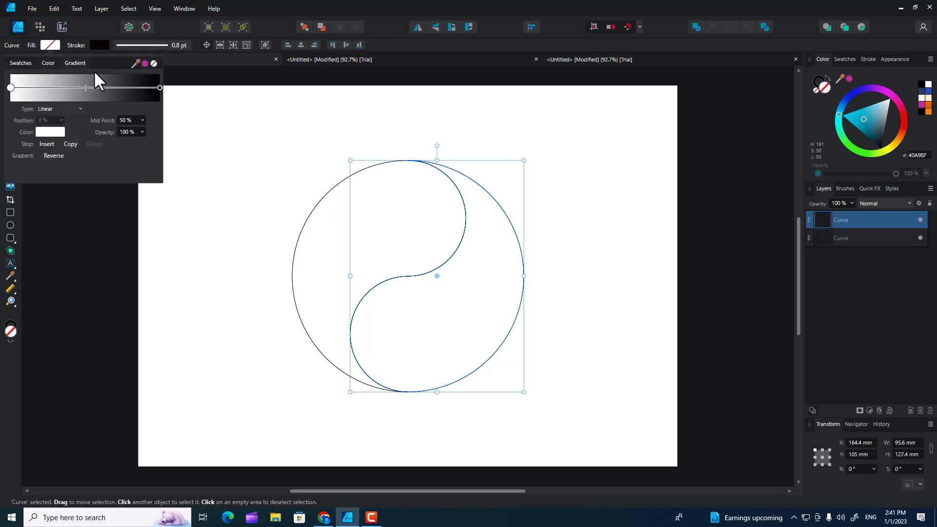
{"action": "left_click", "coordinate": [158, 88]}
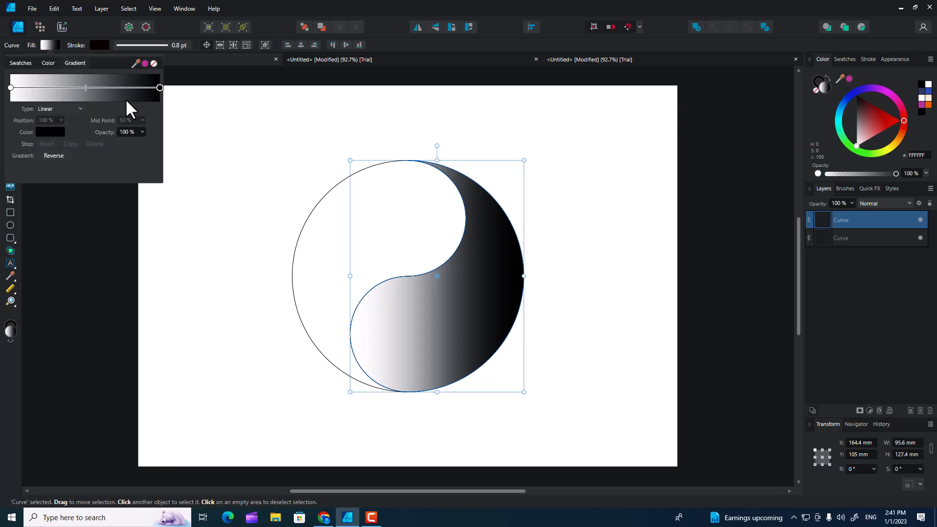
{"action": "left_click", "coordinate": [48, 132]}
{"action": "left_click_drag", "start_coordinate": [60, 180], "coordinate": [80, 165]}
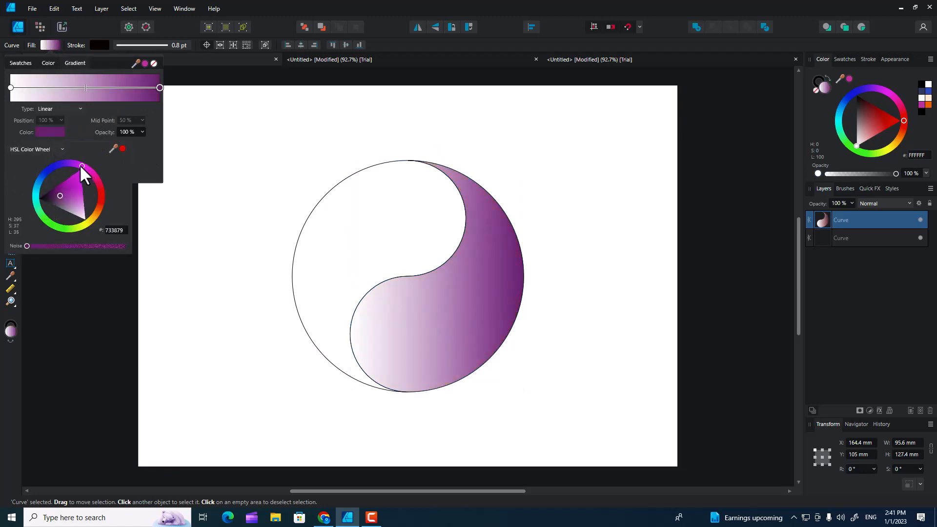
Fill the left teardrop with a linear gradient from white to a purple sampled from the right teardrop.
{"action": "left_click", "coordinate": [873, 238]}
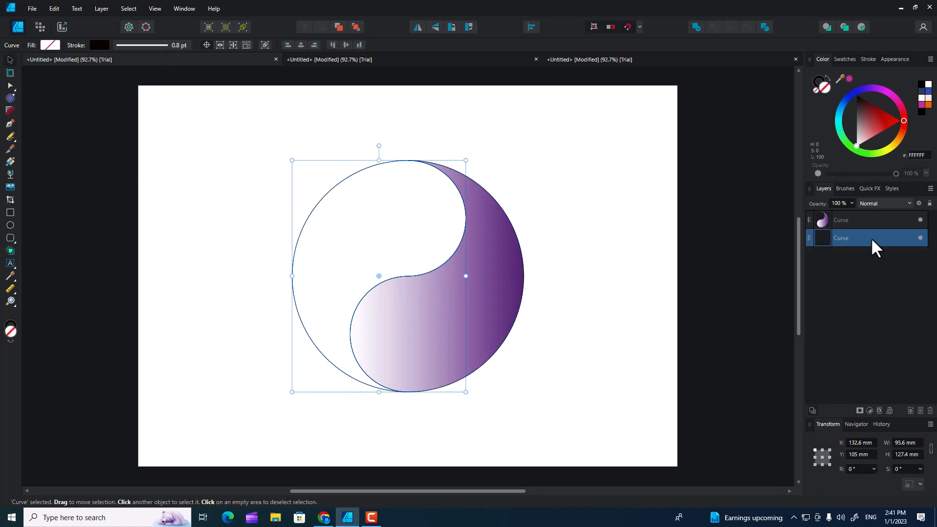
{"action": "left_click", "coordinate": [56, 44]}
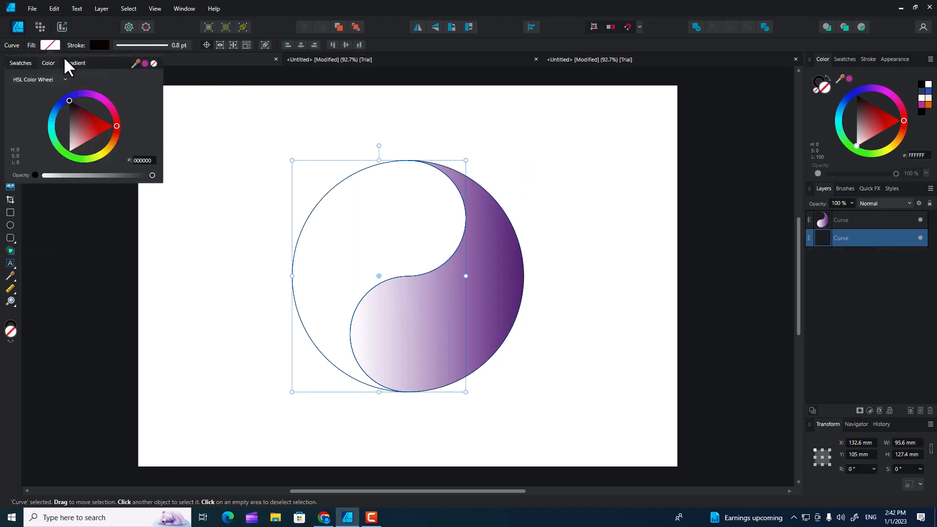
{"action": "left_click", "coordinate": [73, 64]}
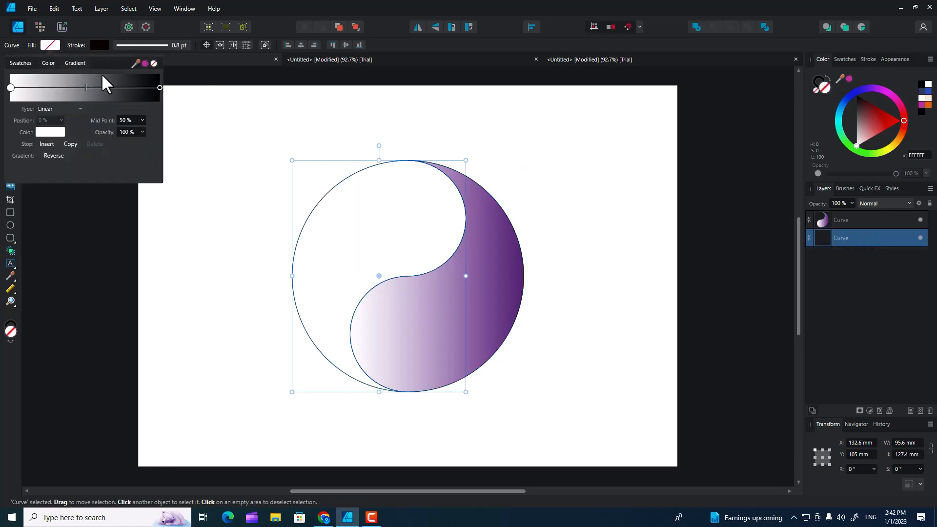
{"action": "left_click", "coordinate": [160, 88]}
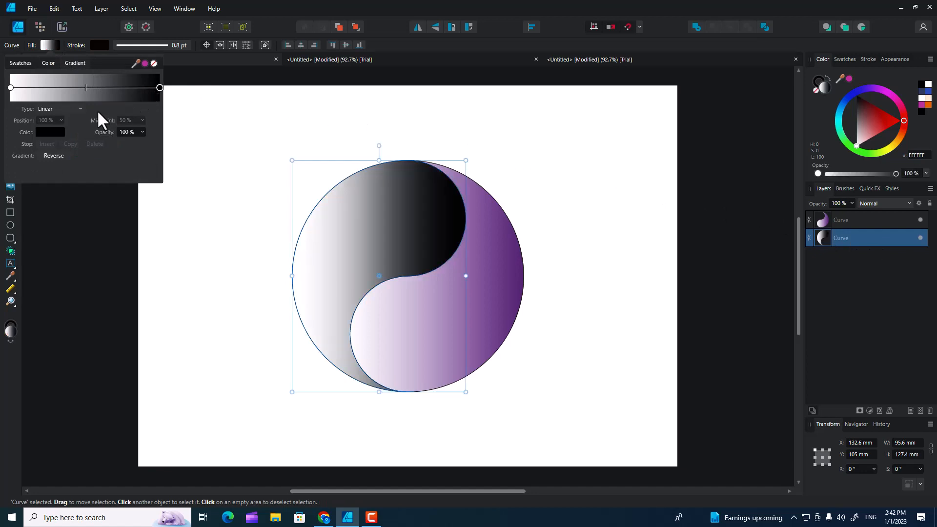
{"action": "left_click", "coordinate": [49, 133]}
{"action": "left_click", "coordinate": [82, 165]}
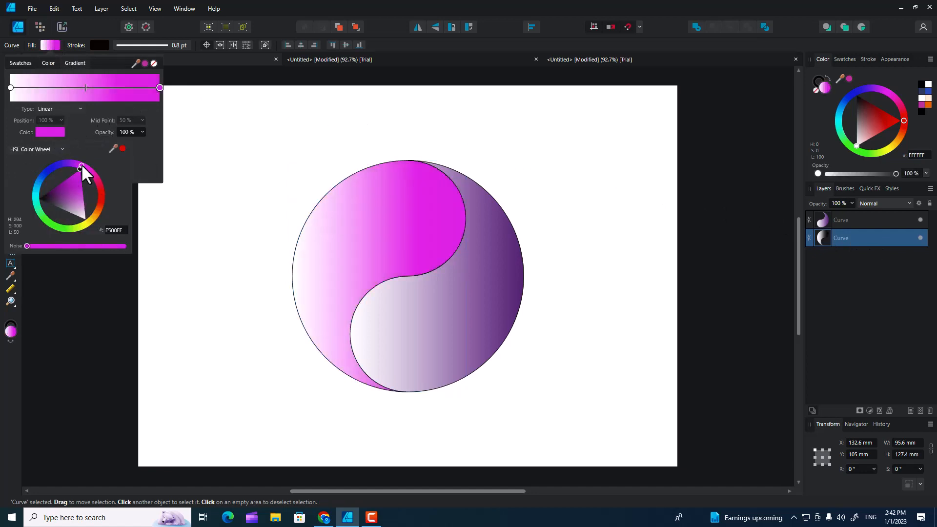
{"action": "left_click", "coordinate": [74, 166]}
{"action": "left_click_drag", "start_coordinate": [73, 175], "coordinate": [76, 189]}
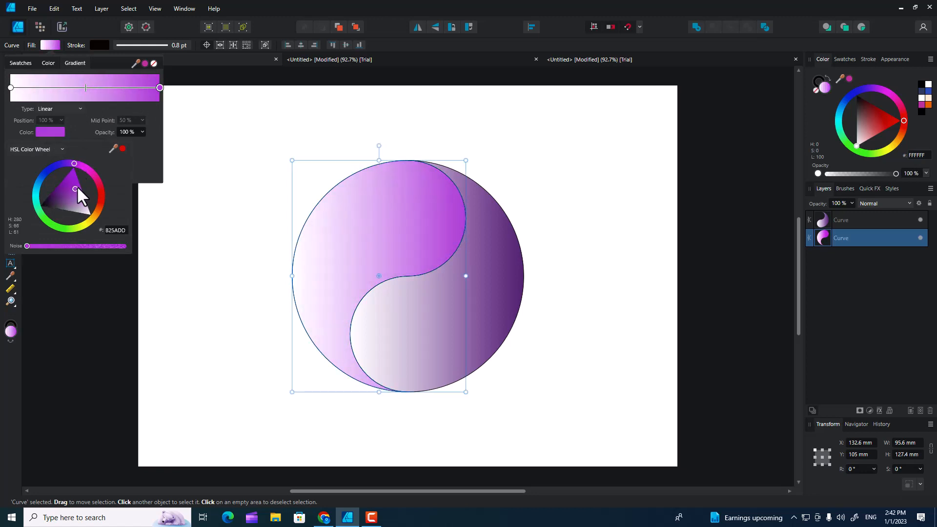
{"action": "left_click_drag", "start_coordinate": [122, 148], "coordinate": [498, 218]}
{"action": "left_click", "coordinate": [122, 147]}
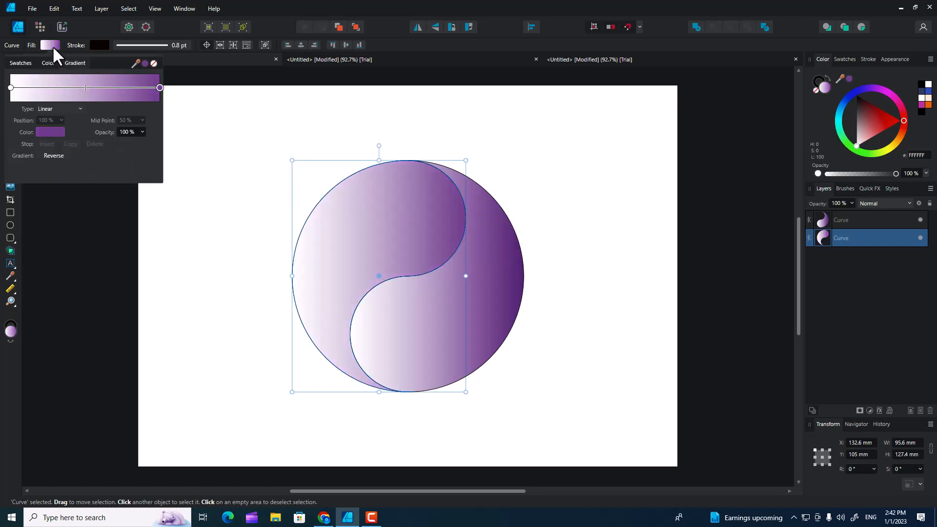
Give the left teardrop a white (#FFFFFF) stroke with a width of 5.9 pt.
{"action": "left_click", "coordinate": [96, 41]}
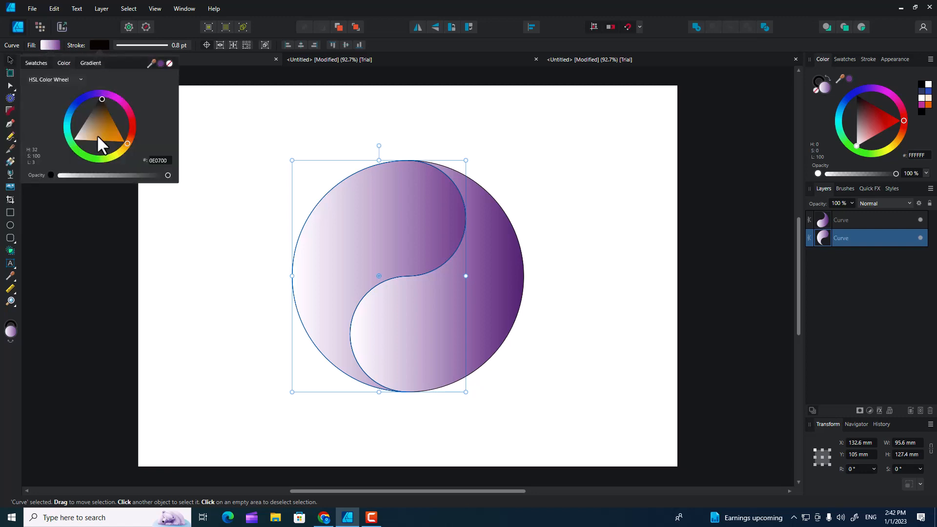
{"action": "mouse_move", "coordinate": [97, 137]}
{"action": "left_mouse_down"}
{"action": "mouse_move", "coordinate": [95, 125]}
{"action": "mouse_move", "coordinate": [50, 144]}
{"action": "left_mouse_up"}
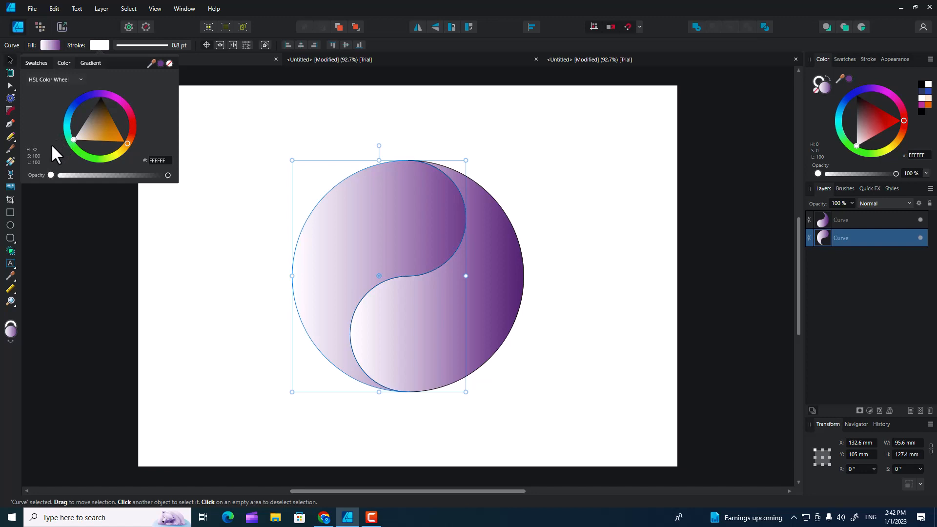
{"action": "left_click", "coordinate": [127, 43]}
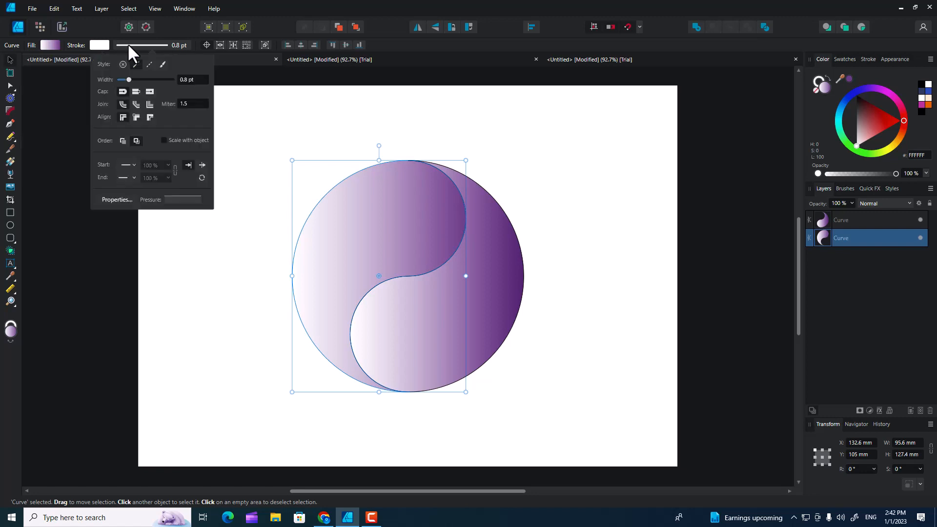
{"action": "left_click_drag", "start_coordinate": [129, 79], "coordinate": [137, 83]}
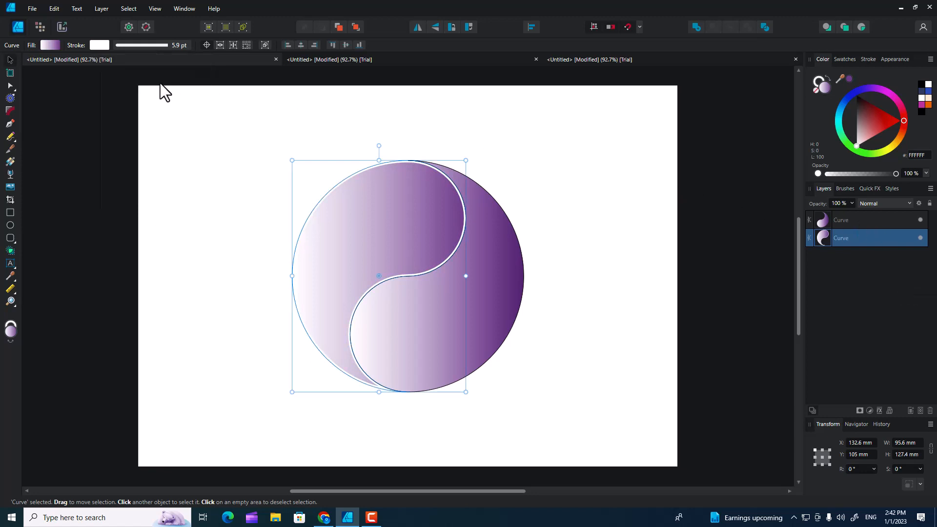
Give the right teardrop an off-white (#FFF9F1) stroke with a width of 3.5 pt.
{"action": "left_click", "coordinate": [866, 216]}
{"action": "left_click", "coordinate": [98, 44]}
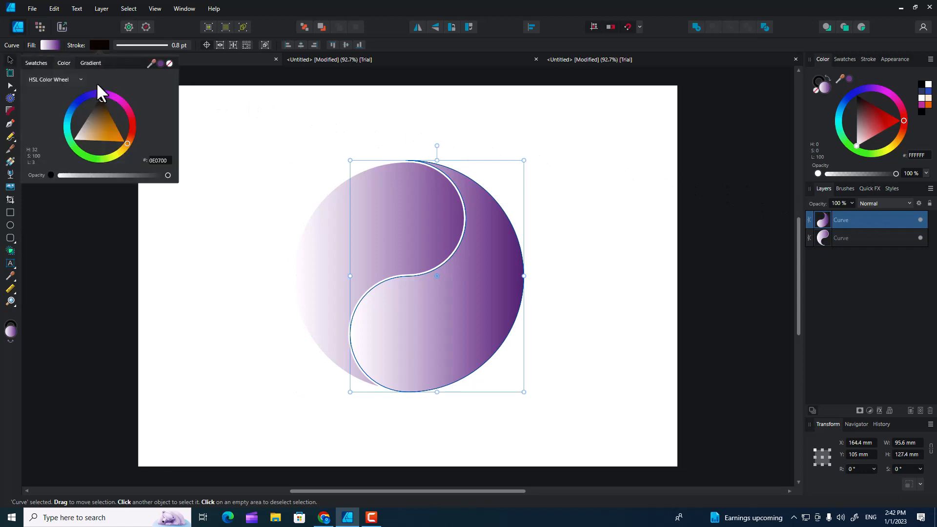
{"action": "mouse_move", "coordinate": [90, 122]}
{"action": "left_mouse_down"}
{"action": "mouse_move", "coordinate": [78, 156]}
{"action": "mouse_move", "coordinate": [49, 181]}
{"action": "left_mouse_up"}
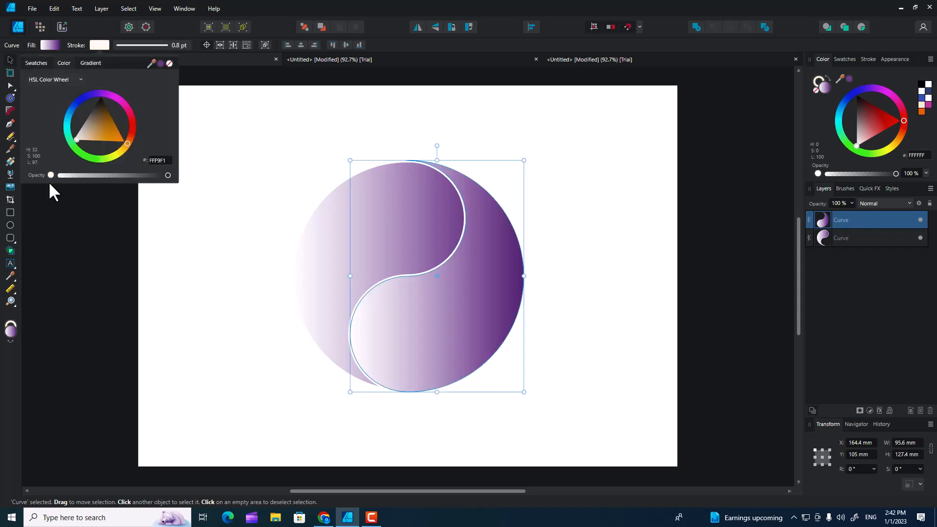
{"action": "left_click", "coordinate": [124, 45]}
{"action": "left_click", "coordinate": [124, 47]}
{"action": "left_click_drag", "start_coordinate": [131, 79], "coordinate": [134, 79]}
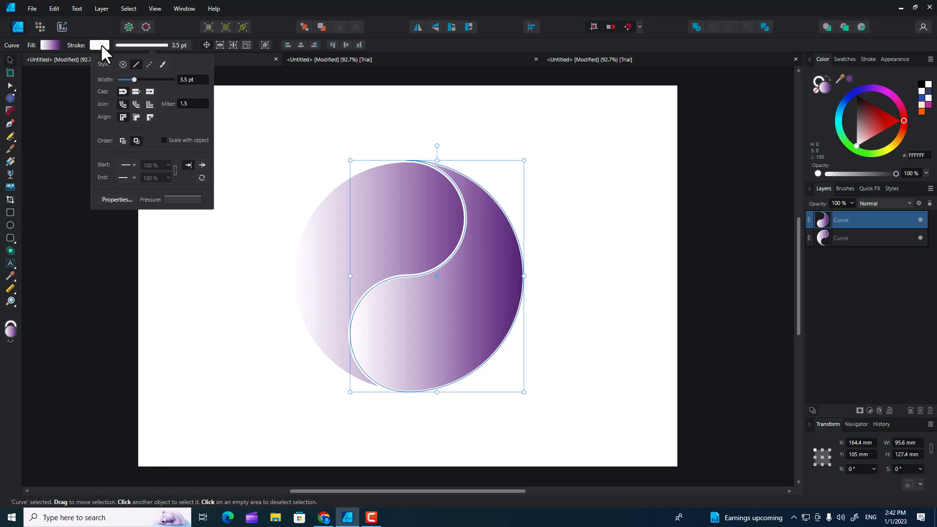
Redirect the right teardrop's gradient diagonally, from white at its upper right to purple at its lower left, and clear the selection.
{"action": "left_click", "coordinate": [8, 164]}
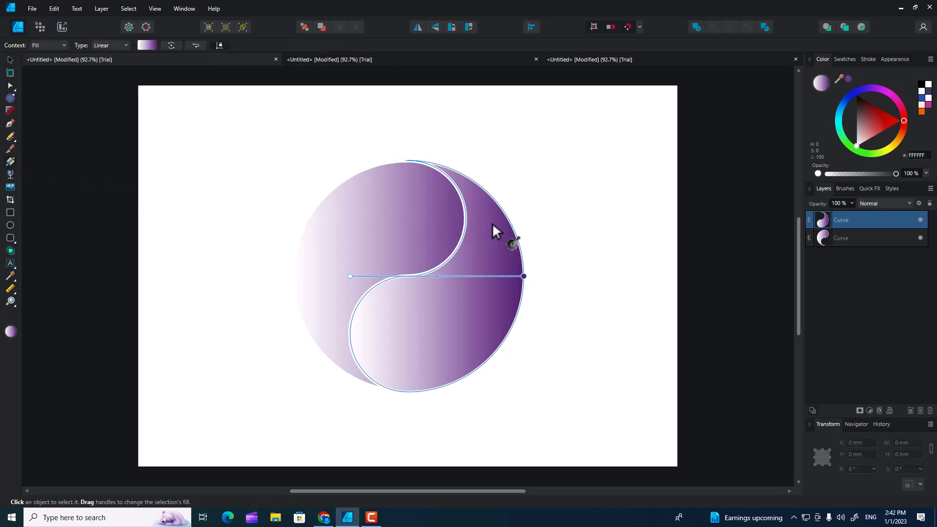
{"action": "left_click_drag", "start_coordinate": [492, 223], "coordinate": [483, 259]}
{"action": "left_click_drag", "start_coordinate": [386, 360], "coordinate": [524, 160]}
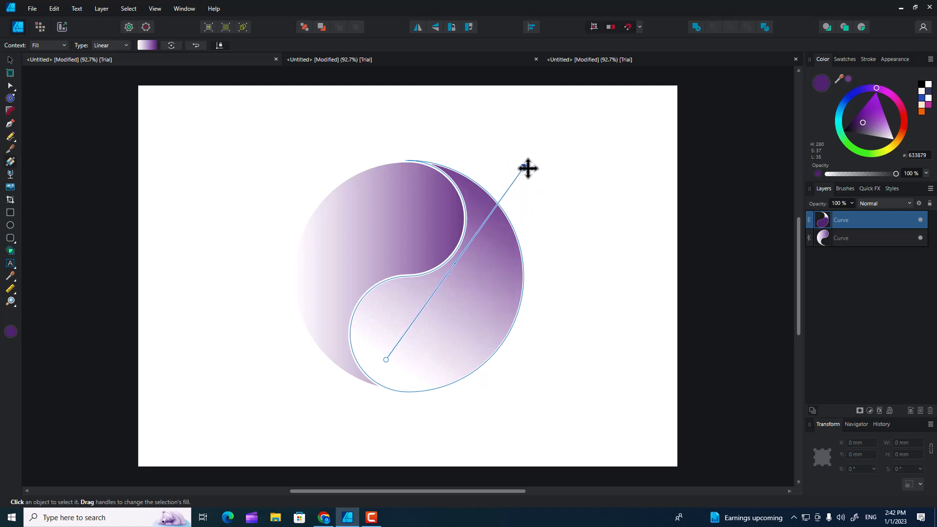
{"action": "left_click_drag", "start_coordinate": [519, 192], "coordinate": [337, 412]}
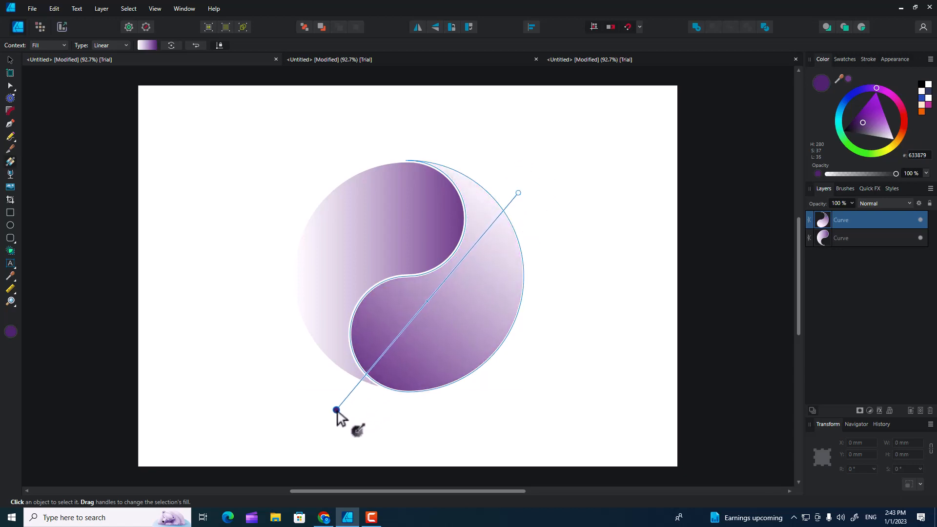
{"action": "left_click", "coordinate": [888, 239]}
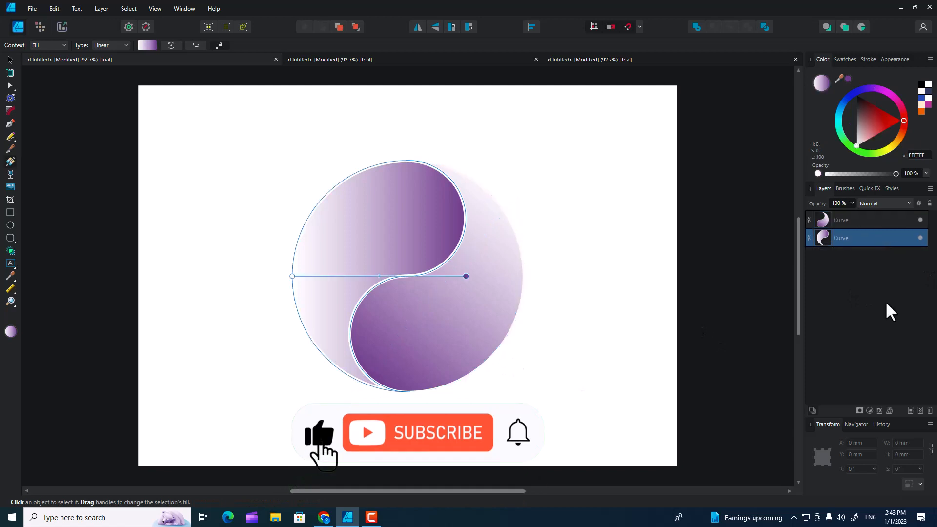
{"action": "left_click", "coordinate": [10, 59]}
{"action": "left_click", "coordinate": [202, 216]}
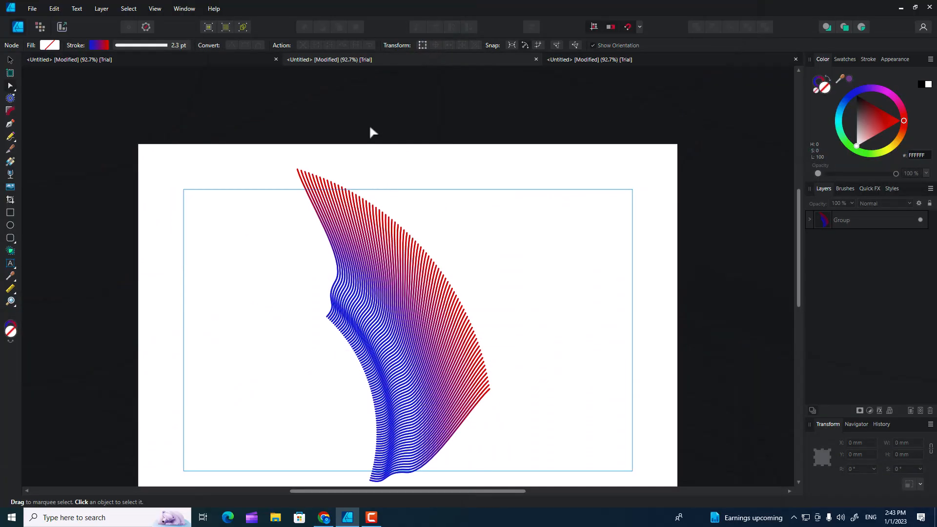
Select the whole line-artwork group and stretch it horizontally to about 154.2 mm wide, shifting it toward the page's right side.
{"action": "scroll", "coordinate": [371, 131], "scroll_direction": "down", "scroll_amount": 1}
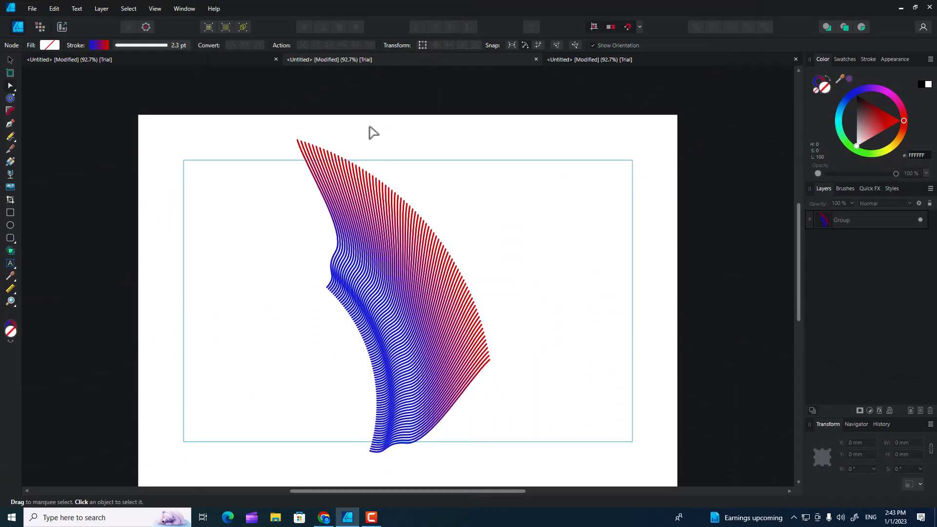
{"action": "left_click", "coordinate": [361, 231]}
{"action": "left_click", "coordinate": [301, 364]}
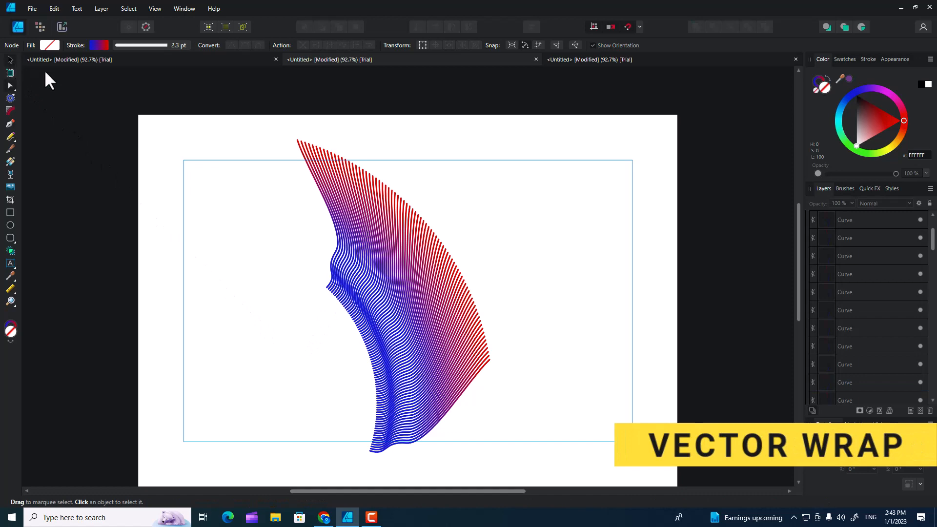
{"action": "key", "text": "v"}
{"action": "left_click_drag", "start_coordinate": [252, 132], "coordinate": [567, 487]}
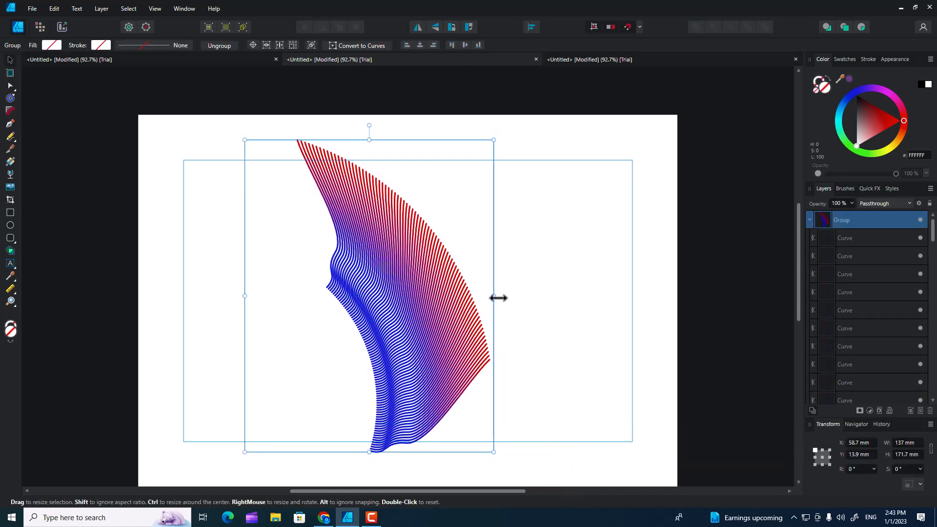
{"action": "left_click_drag", "start_coordinate": [498, 297], "coordinate": [557, 304]}
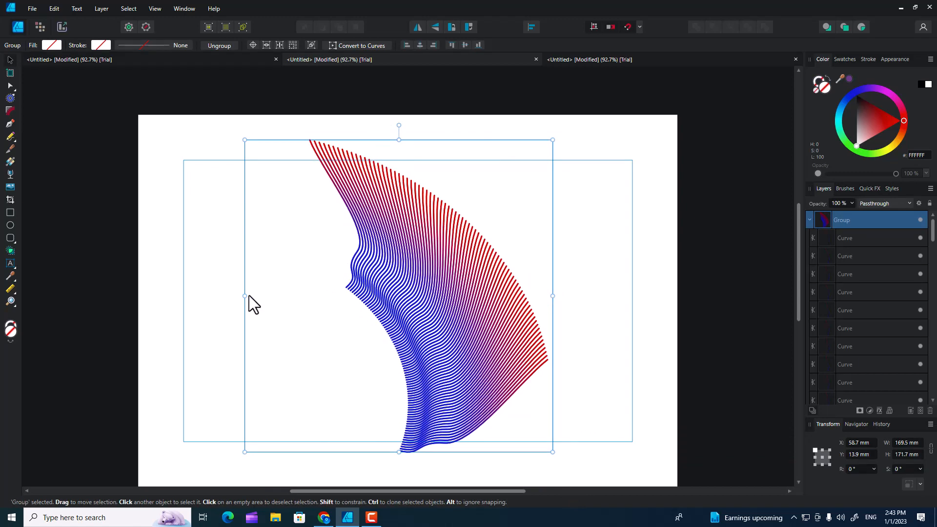
{"action": "left_click_drag", "start_coordinate": [249, 295], "coordinate": [273, 306]}
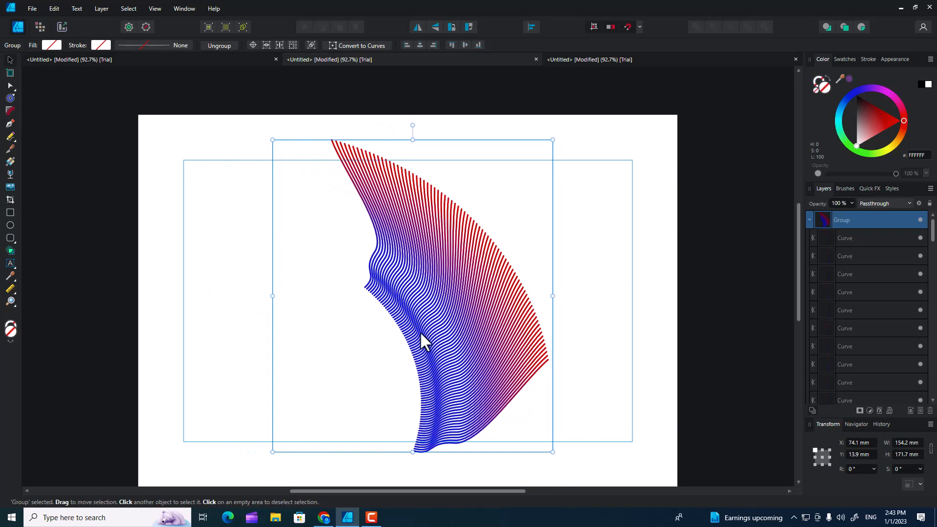
Apply a Mesh warp to the line artwork, bulge its left side outward, and pull the lower junction on its right edge outward and up.
{"action": "left_click", "coordinate": [887, 411]}
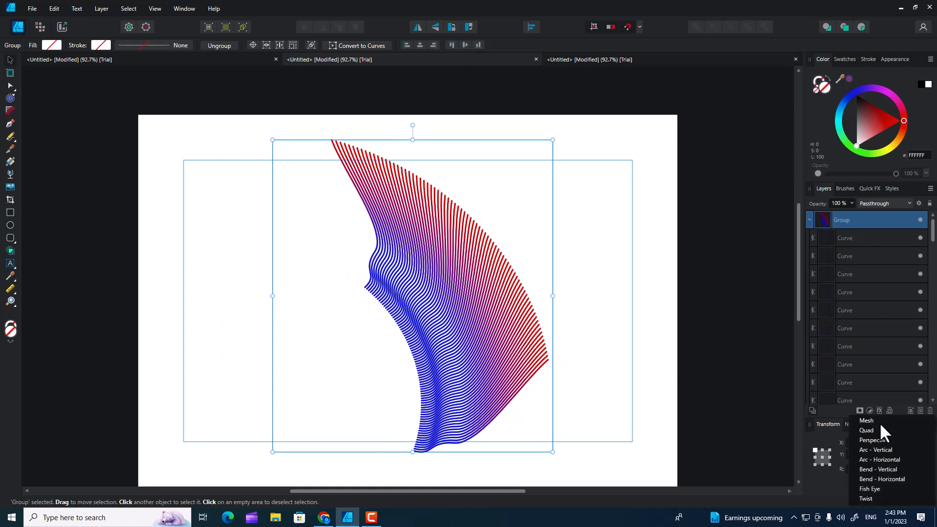
{"action": "left_click", "coordinate": [880, 422]}
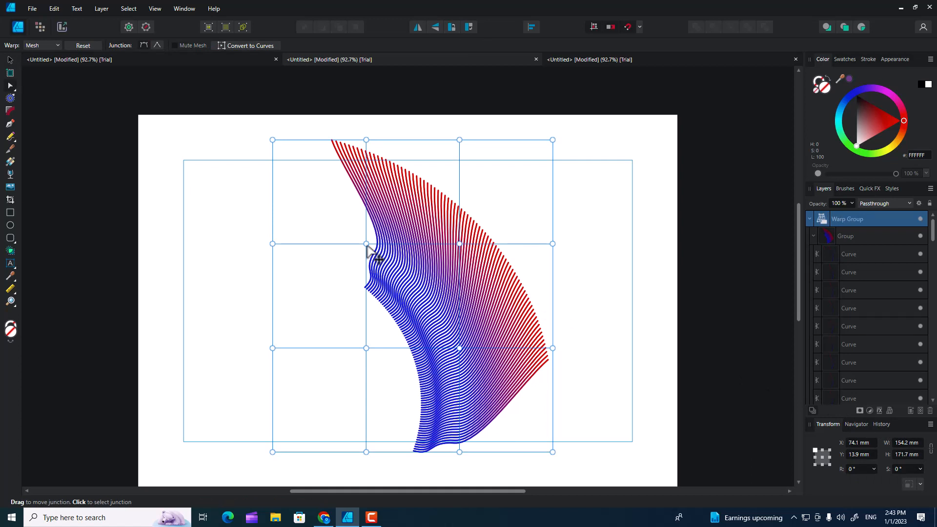
{"action": "left_click_drag", "start_coordinate": [366, 244], "coordinate": [342, 245]}
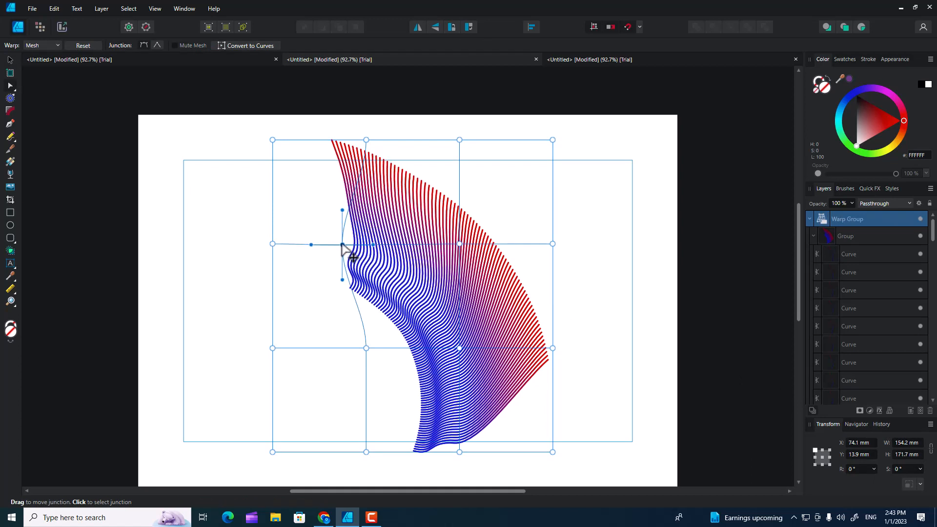
{"action": "left_click", "coordinate": [367, 348]}
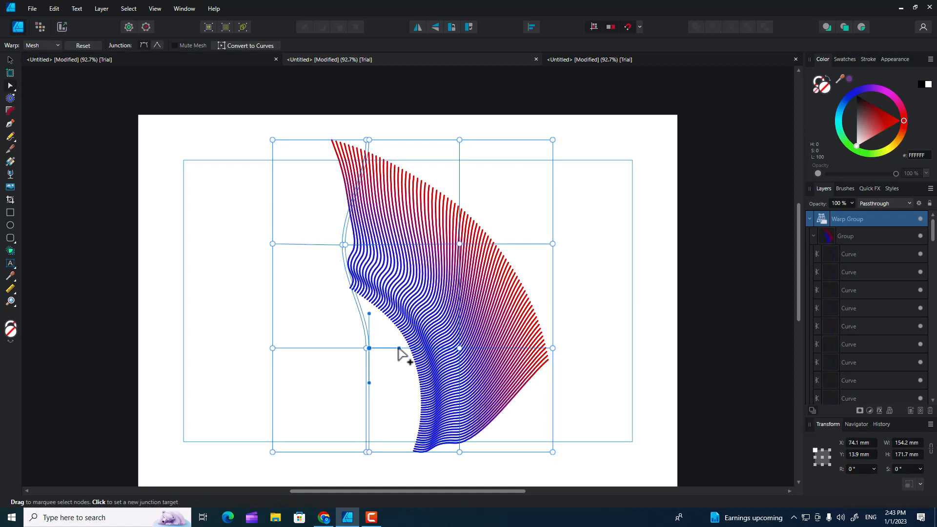
{"action": "left_click_drag", "start_coordinate": [399, 348], "coordinate": [348, 365]}
{"action": "mouse_move", "coordinate": [481, 356]}
{"action": "left_mouse_down"}
{"action": "mouse_move", "coordinate": [508, 361]}
{"action": "mouse_move", "coordinate": [470, 345]}
{"action": "mouse_move", "coordinate": [471, 355]}
{"action": "left_mouse_up"}
{"action": "left_click_drag", "start_coordinate": [553, 348], "coordinate": [621, 294]}
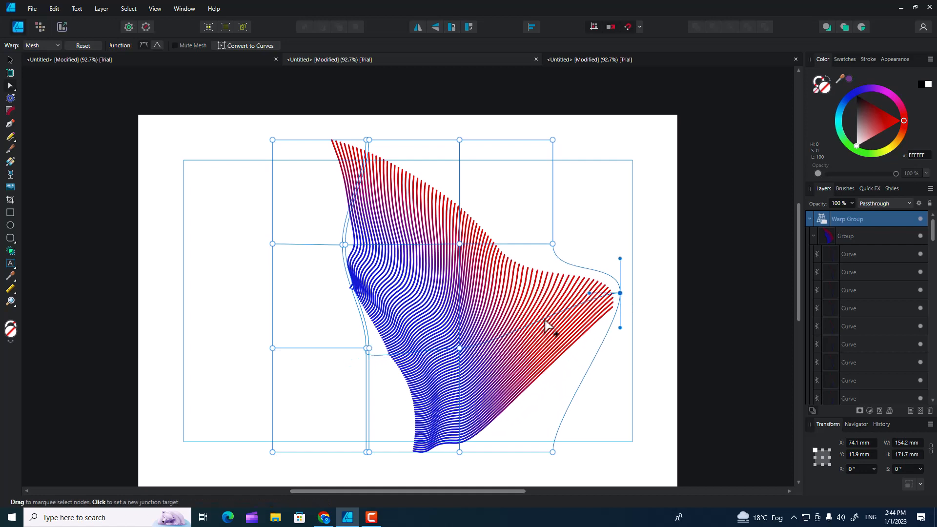
Reshape the warp mesh further, raising the right side, adding a junction column, stretching the lower-left lines outward and bowing the lower-right edge.
{"action": "left_click_drag", "start_coordinate": [545, 321], "coordinate": [545, 353]}
{"action": "left_click_drag", "start_coordinate": [461, 302], "coordinate": [485, 304]}
{"action": "left_click", "coordinate": [449, 399]}
{"action": "left_click_drag", "start_coordinate": [573, 337], "coordinate": [569, 315]}
{"action": "left_click_drag", "start_coordinate": [552, 306], "coordinate": [566, 278]}
{"action": "double_click", "coordinate": [430, 321]}
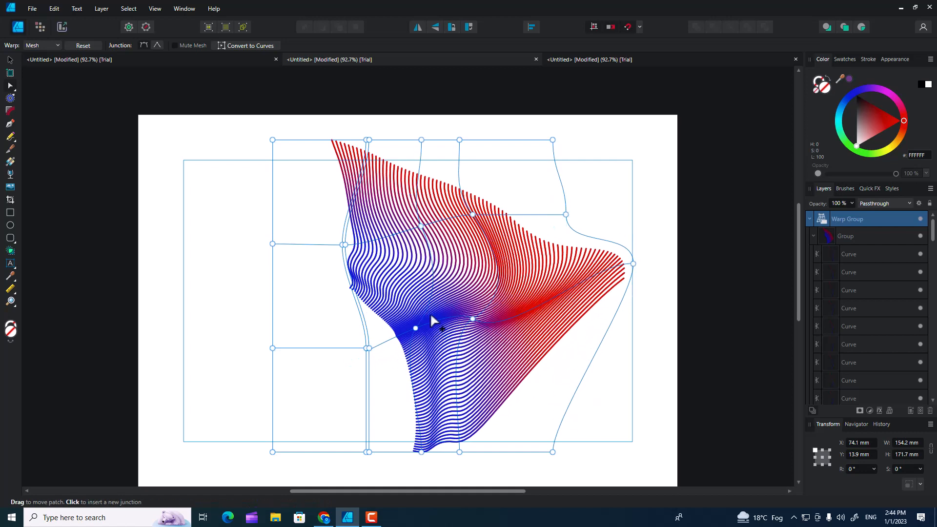
{"action": "left_click_drag", "start_coordinate": [430, 321], "coordinate": [325, 389]}
{"action": "left_click_drag", "start_coordinate": [554, 424], "coordinate": [611, 452]}
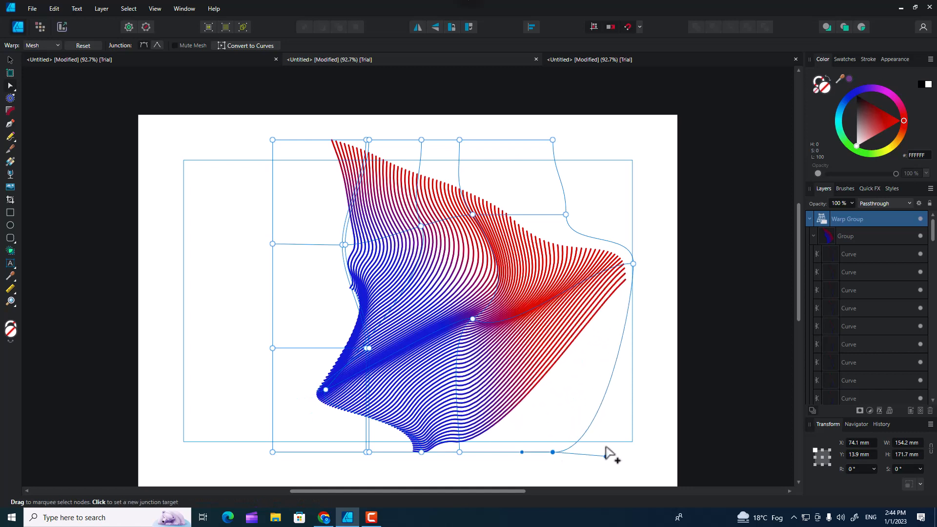
In the LIVE WORLD document, draw a rounded rectangle about 110.9 × 40 mm below the text and slice it near its right end with the Knife tool.
{"action": "left_click_drag", "start_coordinate": [193, 374], "coordinate": [396, 446]}
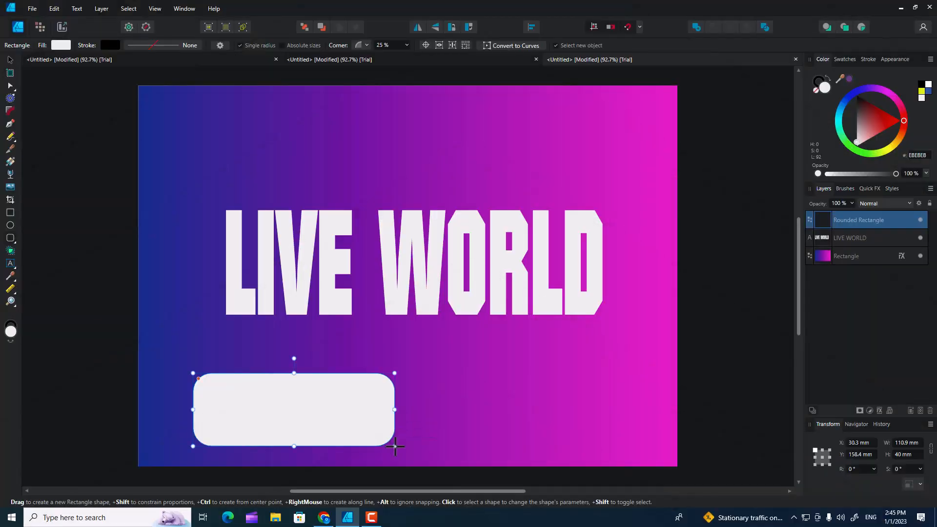
{"action": "left_click", "coordinate": [10, 148]}
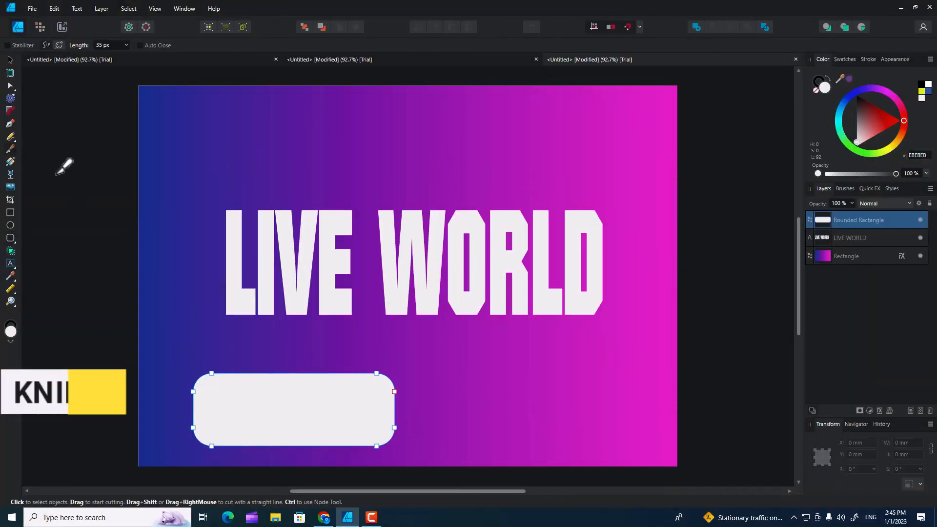
{"action": "mouse_move", "coordinate": [345, 351]}
{"action": "left_mouse_down"}
{"action": "mouse_move", "coordinate": [337, 417]}
{"action": "mouse_move", "coordinate": [350, 452]}
{"action": "mouse_move", "coordinate": [361, 461]}
{"action": "mouse_move", "coordinate": [431, 449]}
{"action": "mouse_move", "coordinate": [438, 376]}
{"action": "mouse_move", "coordinate": [408, 350]}
{"action": "mouse_move", "coordinate": [347, 356]}
{"action": "left_mouse_up"}
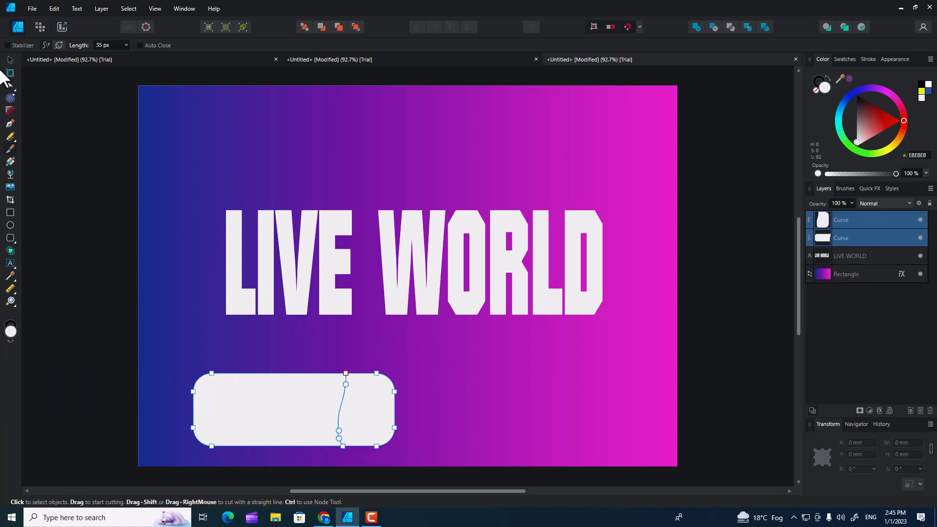
Separate the two cut rectangle pieces with a gap and reposition the left piece to about X 50.7 mm.
{"action": "left_click", "coordinate": [4, 70]}
{"action": "left_click_drag", "start_coordinate": [379, 428], "coordinate": [442, 416]}
{"action": "left_click", "coordinate": [412, 419]}
{"action": "left_click", "coordinate": [325, 420]}
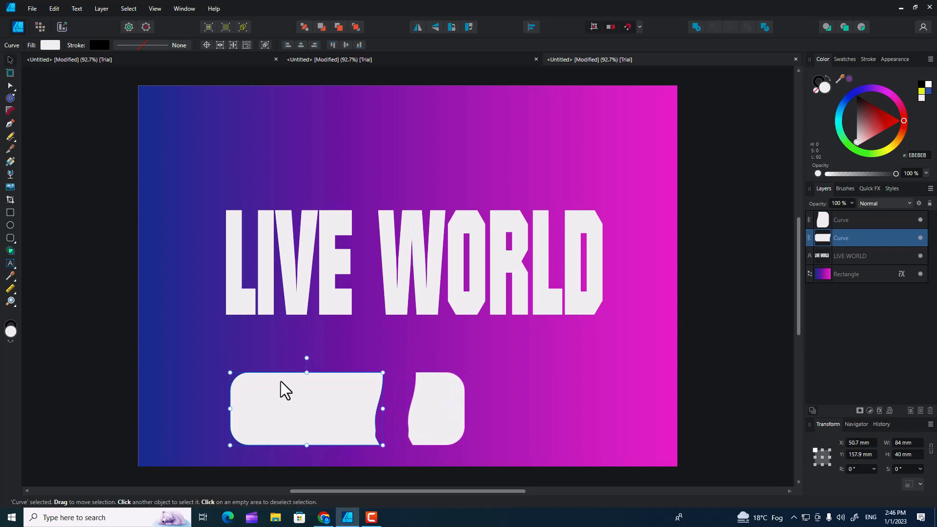
Slice the LIVE WORLD text with two wavy horizontal Knife cuts running across all the letters.
{"action": "left_click", "coordinate": [10, 148]}
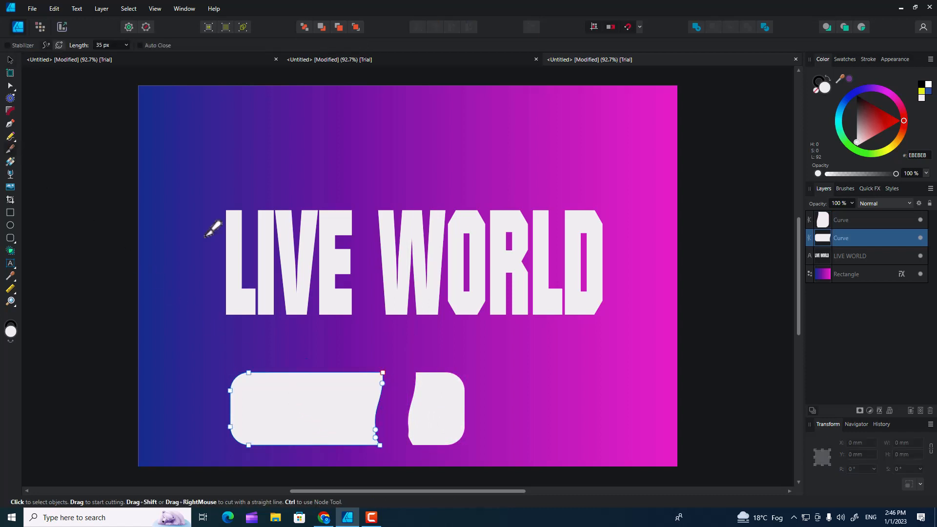
{"action": "left_click", "coordinate": [847, 258]}
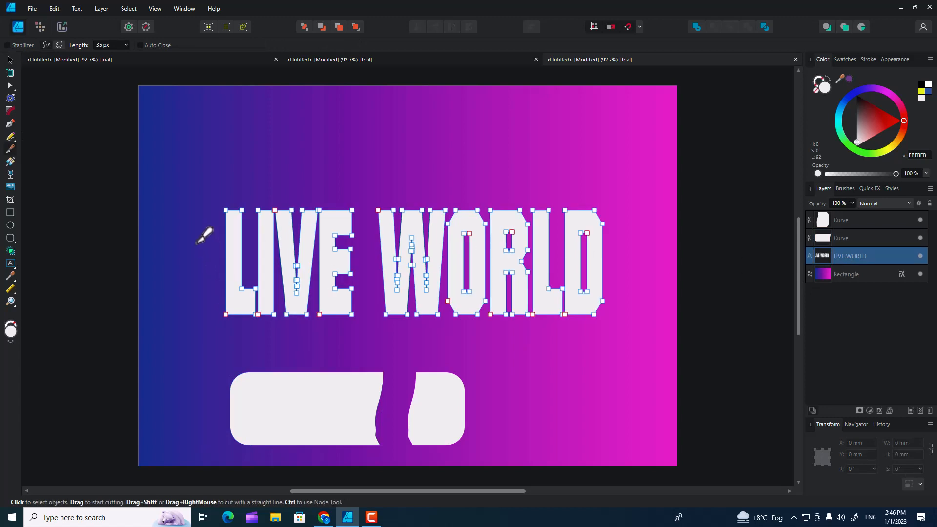
{"action": "mouse_move", "coordinate": [197, 242]}
{"action": "left_mouse_down"}
{"action": "mouse_move", "coordinate": [588, 231]}
{"action": "mouse_move", "coordinate": [622, 242]}
{"action": "mouse_move", "coordinate": [549, 265]}
{"action": "mouse_move", "coordinate": [319, 276]}
{"action": "mouse_move", "coordinate": [214, 275]}
{"action": "mouse_move", "coordinate": [205, 239]}
{"action": "left_mouse_up"}
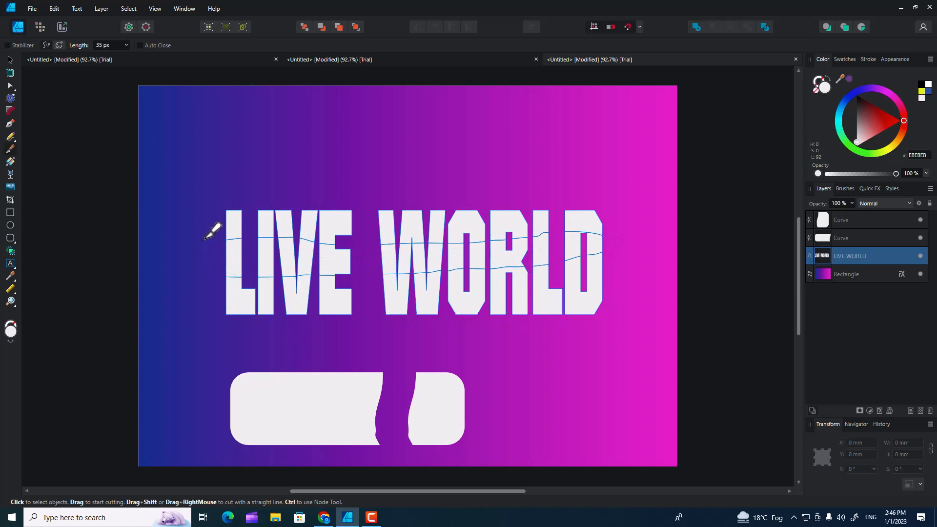
Select the upper slices of all the LIVE WORLD letters and move them up about 3.6 mm to open a gap along the upper cut.
{"action": "left_click", "coordinate": [238, 222]}
{"action": "left_click", "coordinate": [266, 222], "text": "shift"}
{"action": "left_click", "coordinate": [286, 226], "text": "shift"}
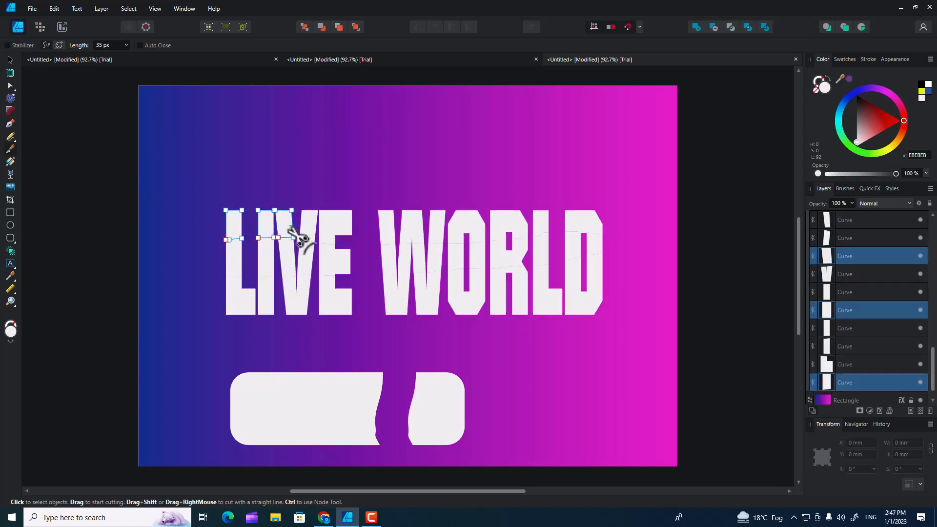
{"action": "left_click", "coordinate": [310, 222], "text": "shift"}
{"action": "left_click", "coordinate": [337, 222], "text": "shift"}
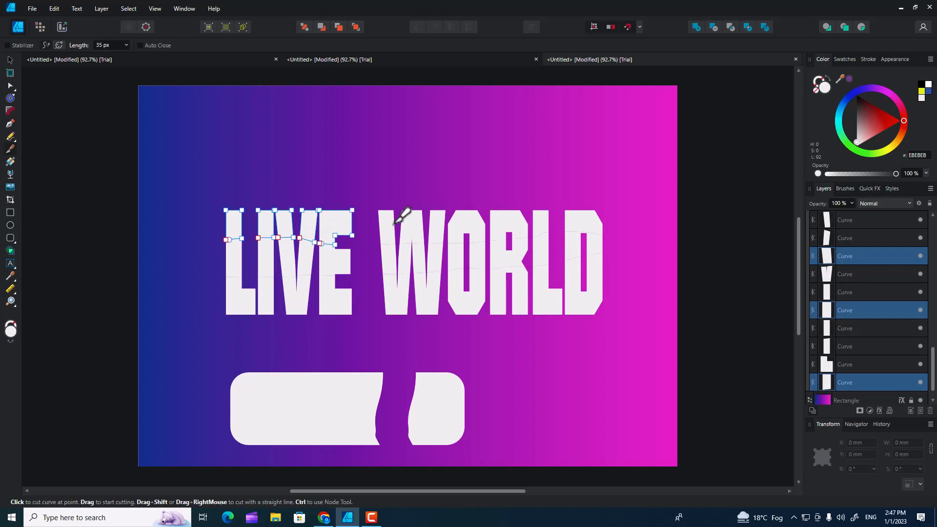
{"action": "mouse_move", "coordinate": [396, 222]}
{"action": "left_mouse_down"}
{"action": "mouse_move", "coordinate": [510, 221]}
{"action": "mouse_move", "coordinate": [520, 233]}
{"action": "mouse_move", "coordinate": [585, 220]}
{"action": "left_mouse_up"}
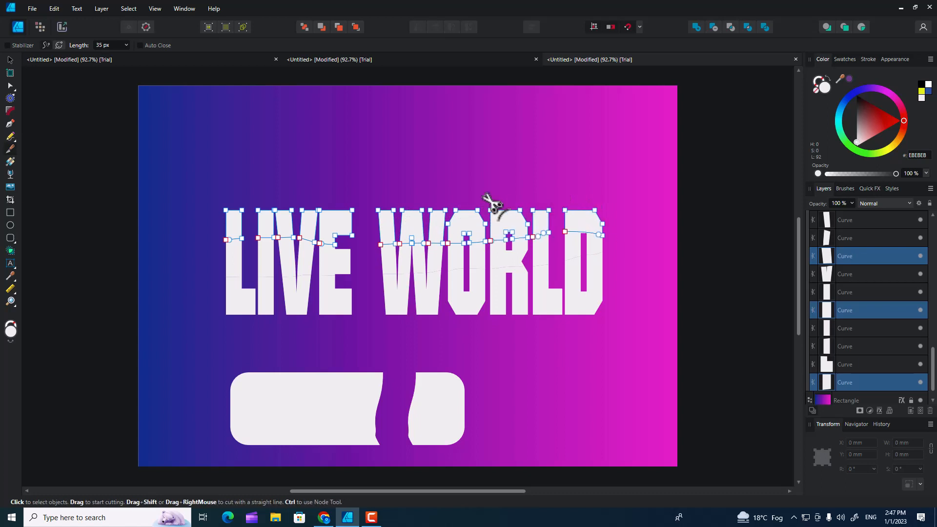
{"action": "left_click", "coordinate": [9, 60]}
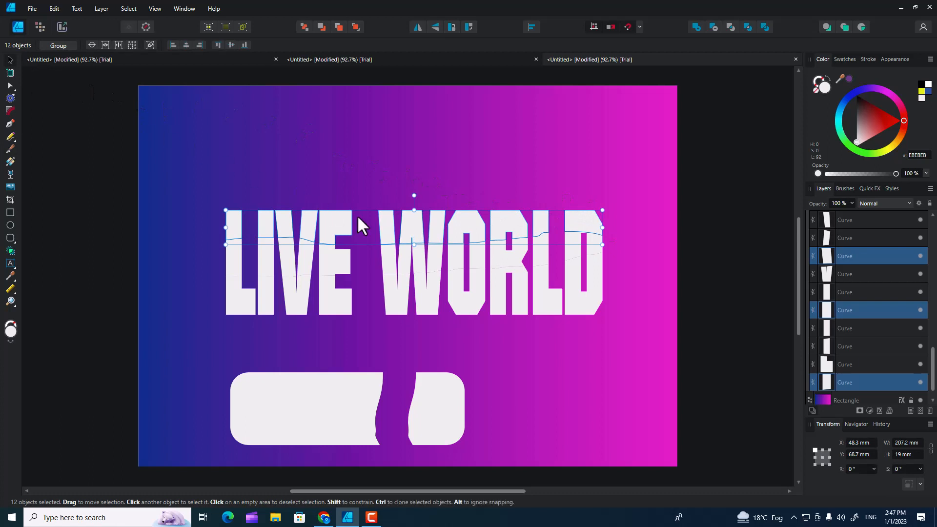
{"action": "left_click_drag", "start_coordinate": [382, 228], "coordinate": [382, 223]}
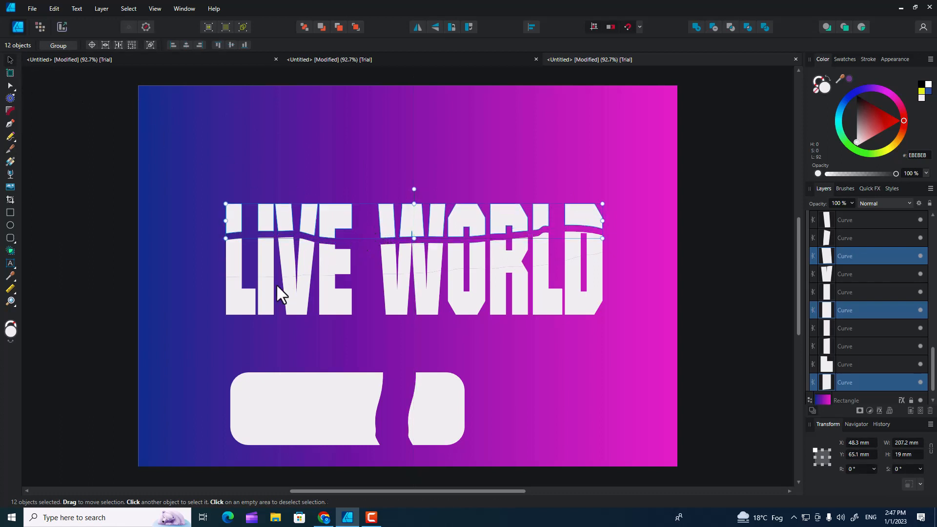
Select the bottom slices of all the LIVE WORLD letters, below the lower cut.
{"action": "left_click", "coordinate": [239, 308]}
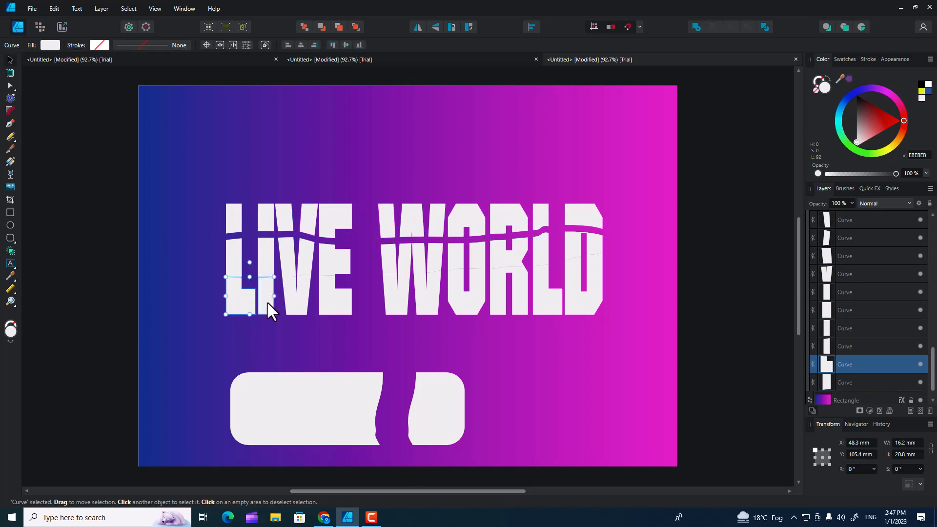
{"action": "left_click", "coordinate": [268, 301], "text": "shift"}
{"action": "left_click", "coordinate": [292, 305], "text": "shift"}
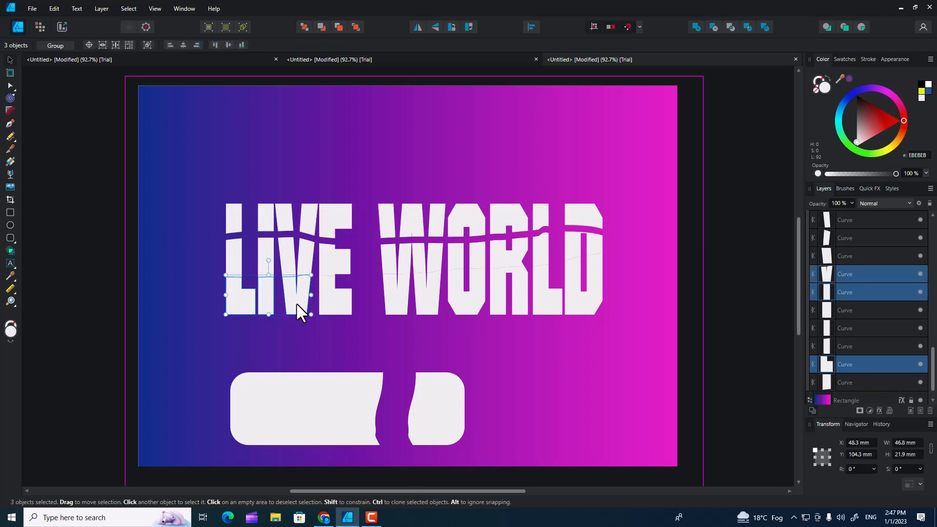
{"action": "left_click", "coordinate": [334, 306], "text": "shift"}
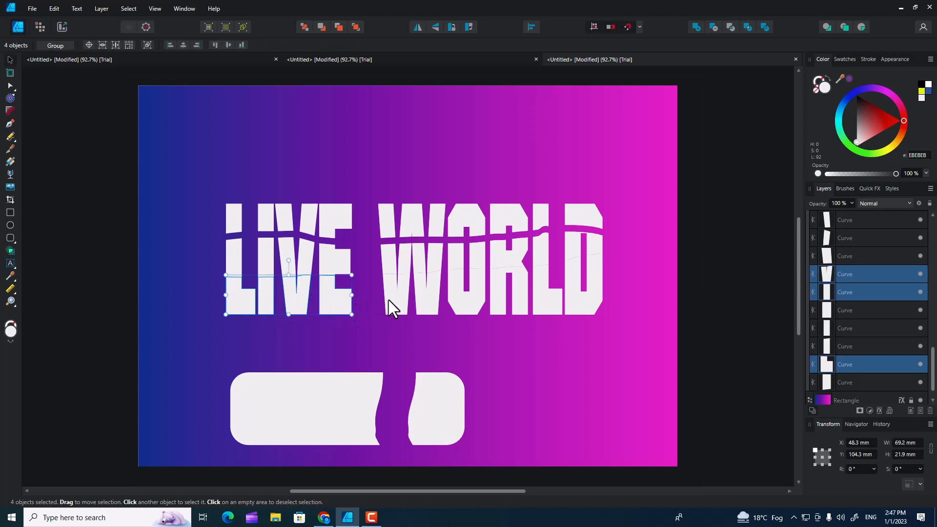
{"action": "left_click", "coordinate": [405, 298], "text": "shift"}
{"action": "left_click", "coordinate": [435, 302], "text": "shift"}
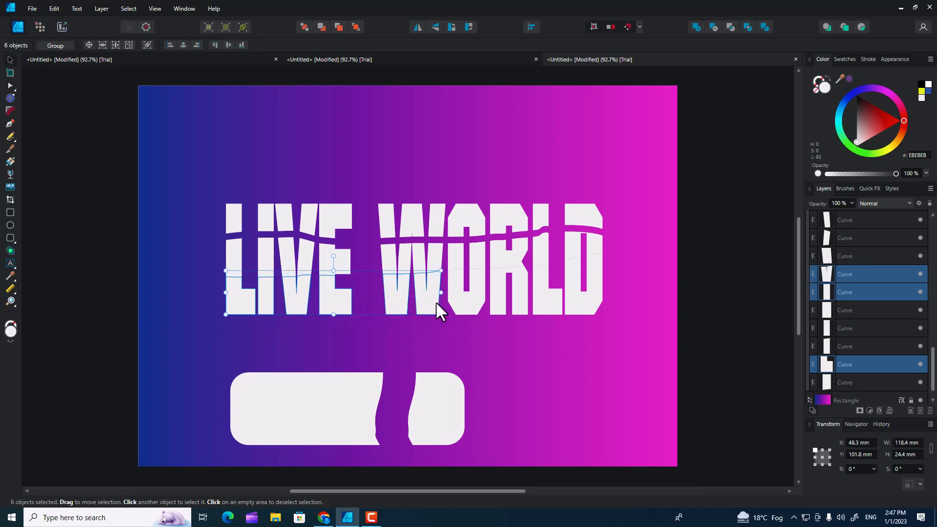
{"action": "left_click", "coordinate": [463, 298], "text": "shift"}
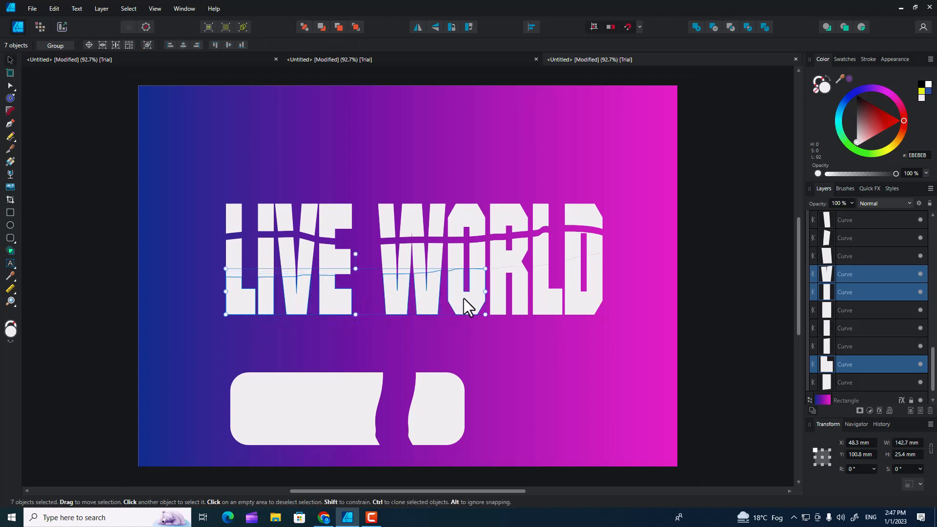
{"action": "left_click", "coordinate": [498, 298], "text": "shift"}
{"action": "left_click", "coordinate": [549, 303], "text": "shift"}
{"action": "left_click", "coordinate": [582, 305], "text": "shift"}
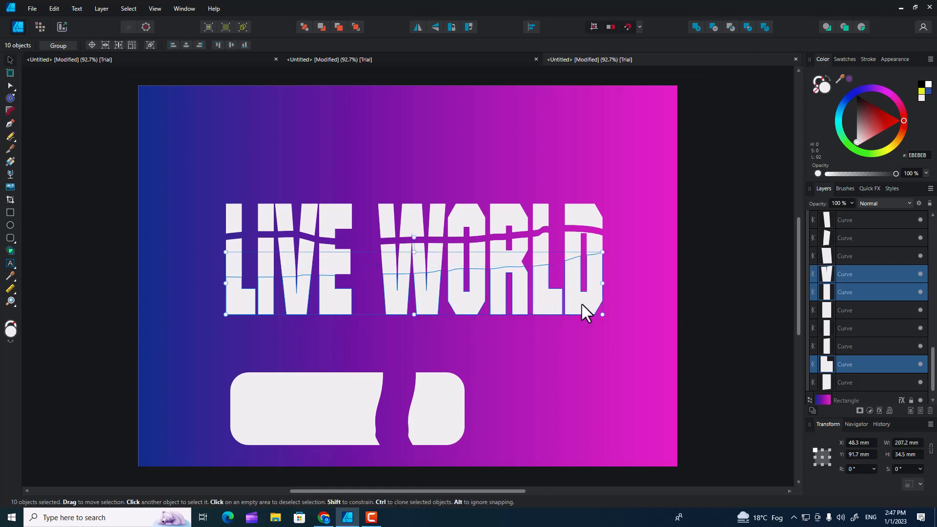